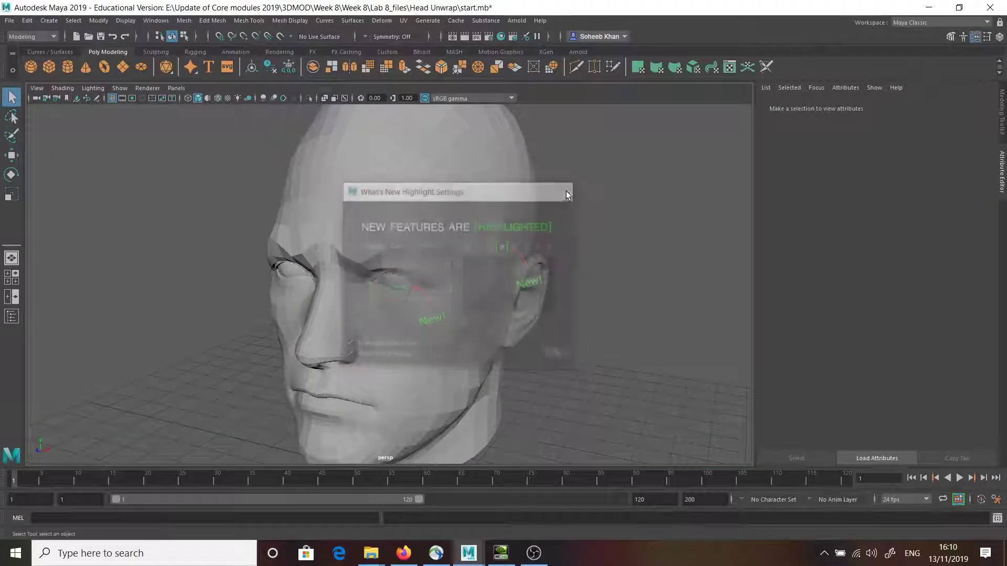
scroll(563, 318, down, 3)
- Orbit and pan to a three-quarter view of the head, then show the UV menu
mouse_move(553, 323)
alt+mouse_down()
mouse_move(607, 317)
mouse_move(567, 309)
alt+mouse_up()
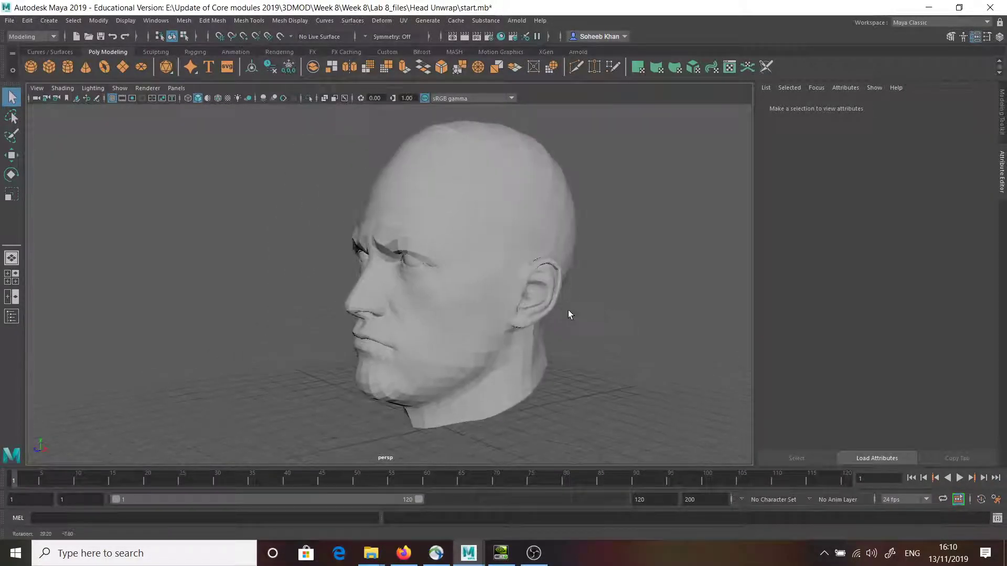
alt+middle_drag(580, 314, 527, 320)
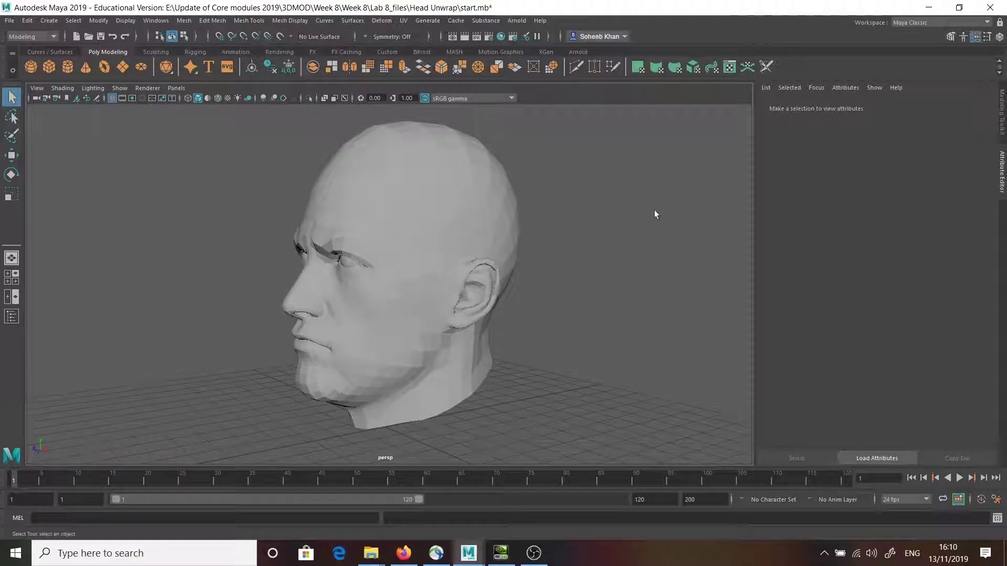
mouse_move(654, 214)
alt+mouse_down()
mouse_move(539, 229)
mouse_move(562, 239)
mouse_move(525, 225)
mouse_move(542, 237)
alt+mouse_up()
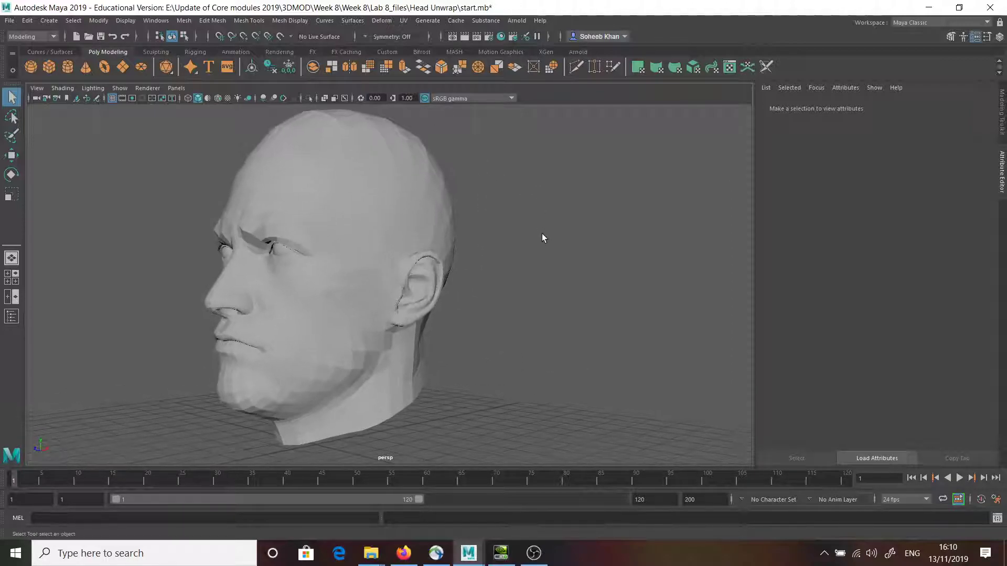
click(404, 21)
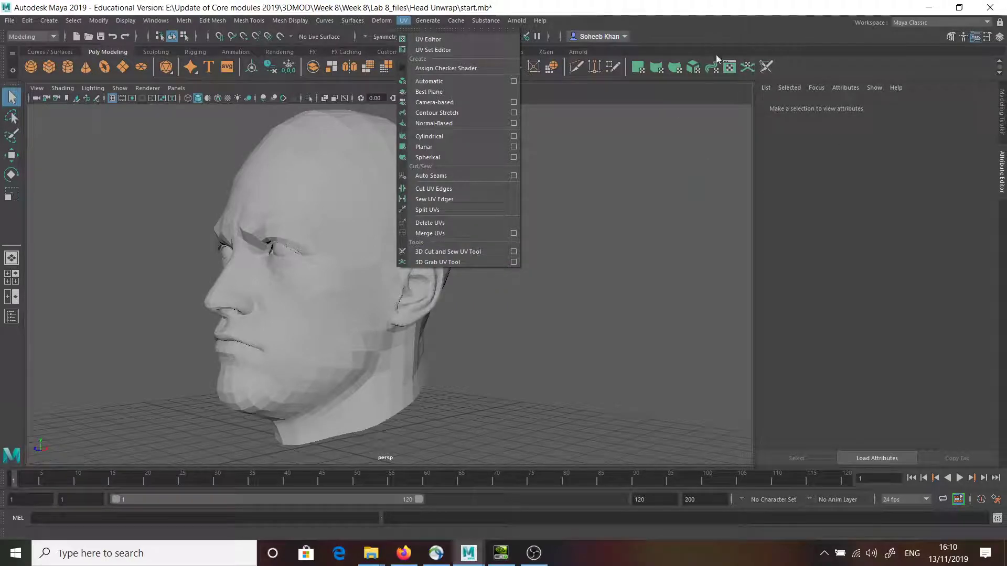
- Open the UV Editor, dock the UV Toolkit into it, and reposition the window
click(730, 66)
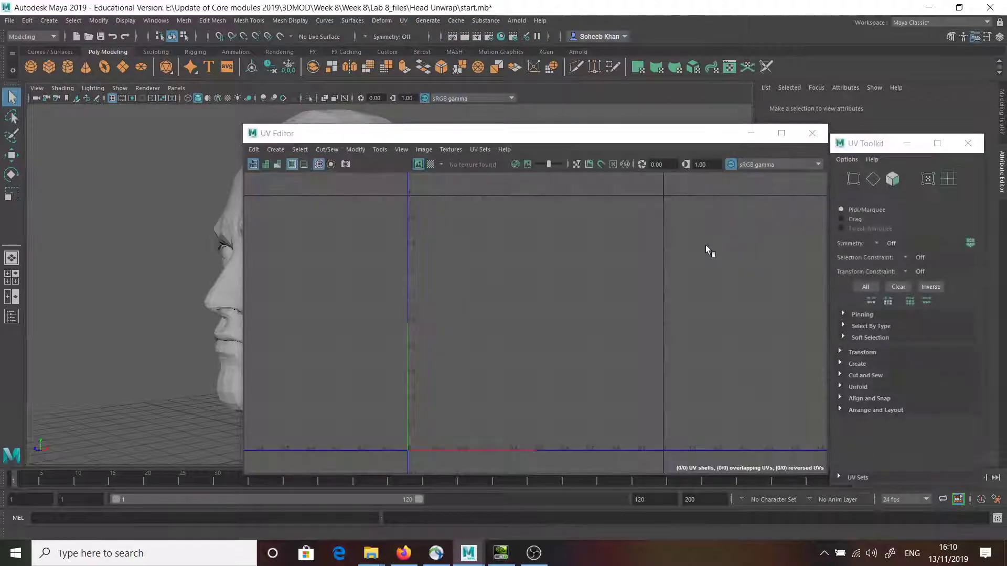
drag(860, 147, 855, 202)
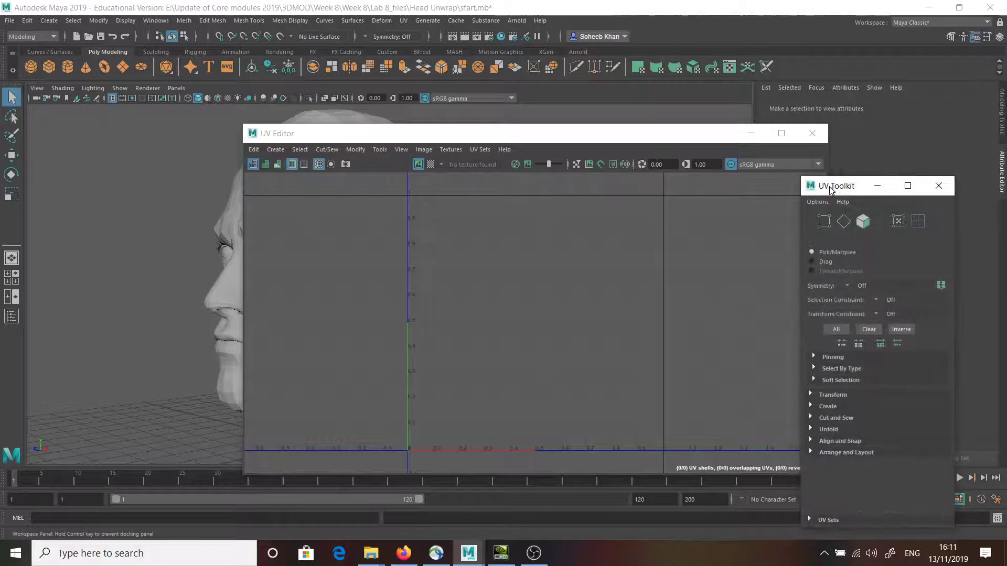
drag(855, 201, 826, 192)
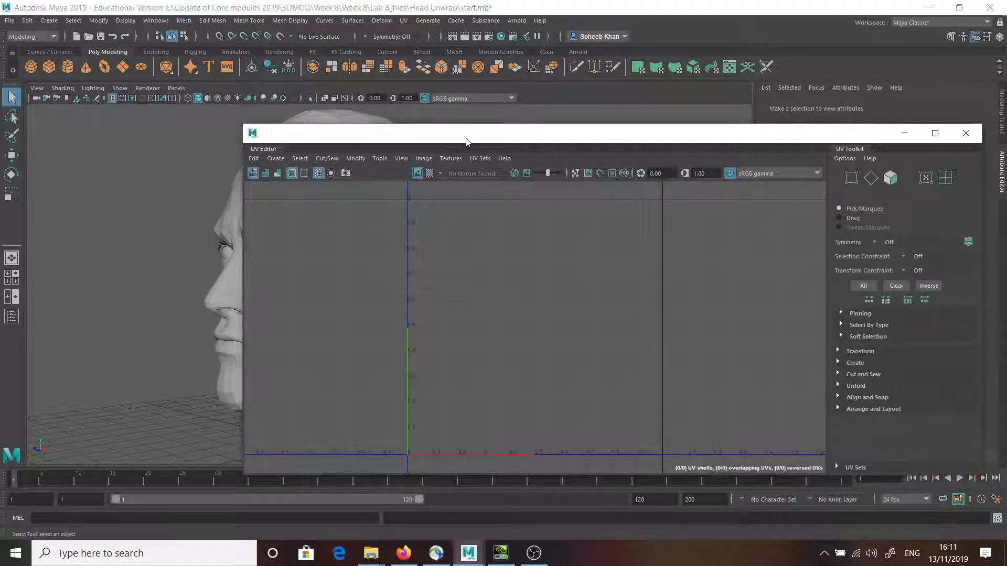
drag(369, 132, 468, 89)
- Select the head mesh and orbit to a three-quarter front view
click(304, 210)
alt+drag(304, 209, 265, 236)
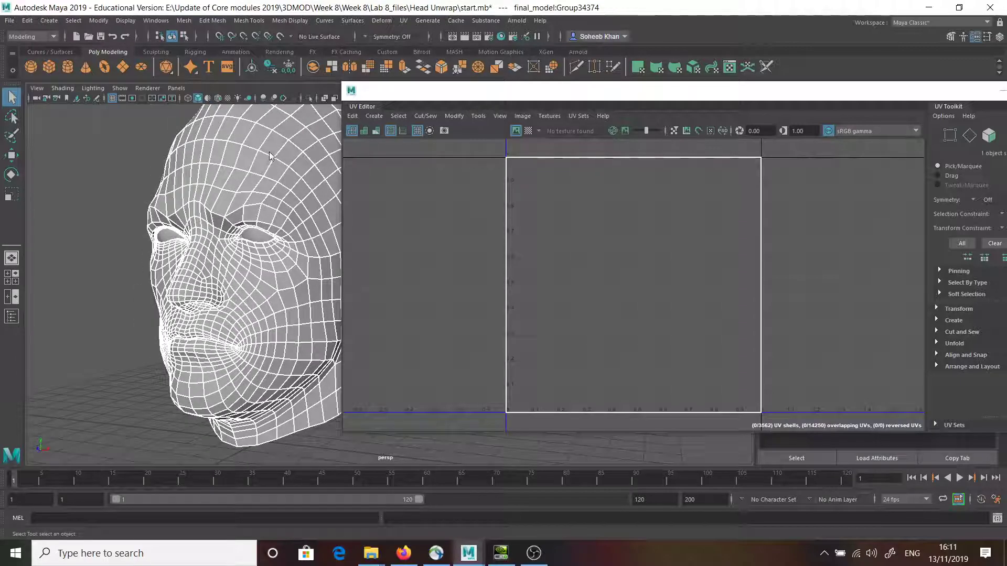
right_drag(260, 158, 284, 152)
mouse_move(269, 175)
alt+mouse_down()
mouse_move(252, 183)
mouse_move(259, 168)
alt+mouse_up()
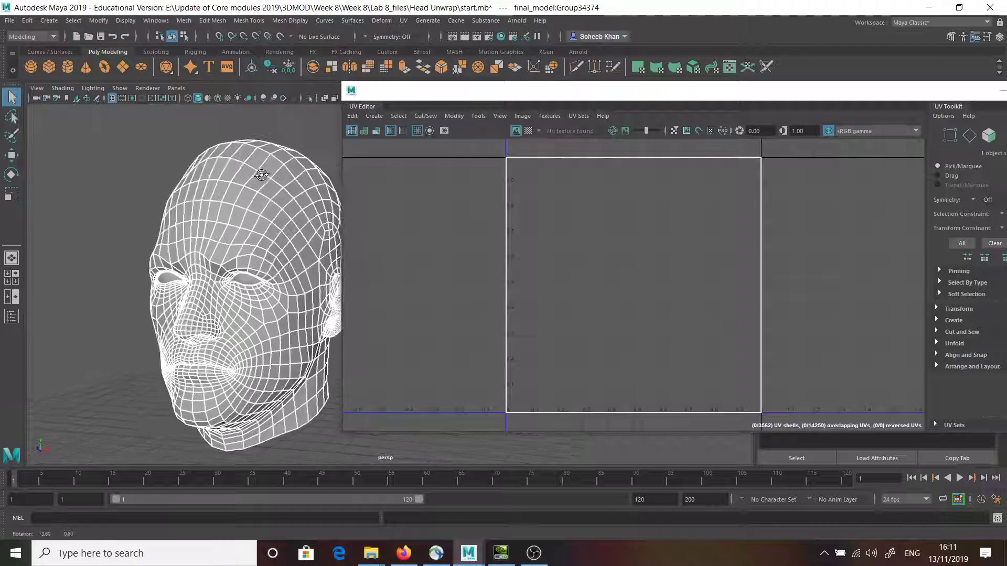
- Tear off the UV menu into a floating window and move it aside
click(403, 21)
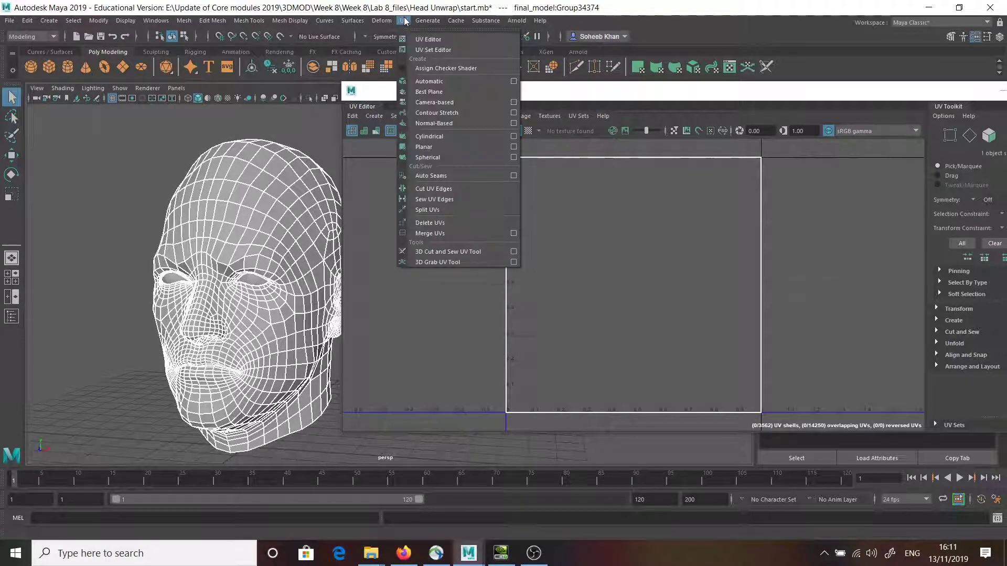
click(417, 34)
drag(228, 34, 129, 55)
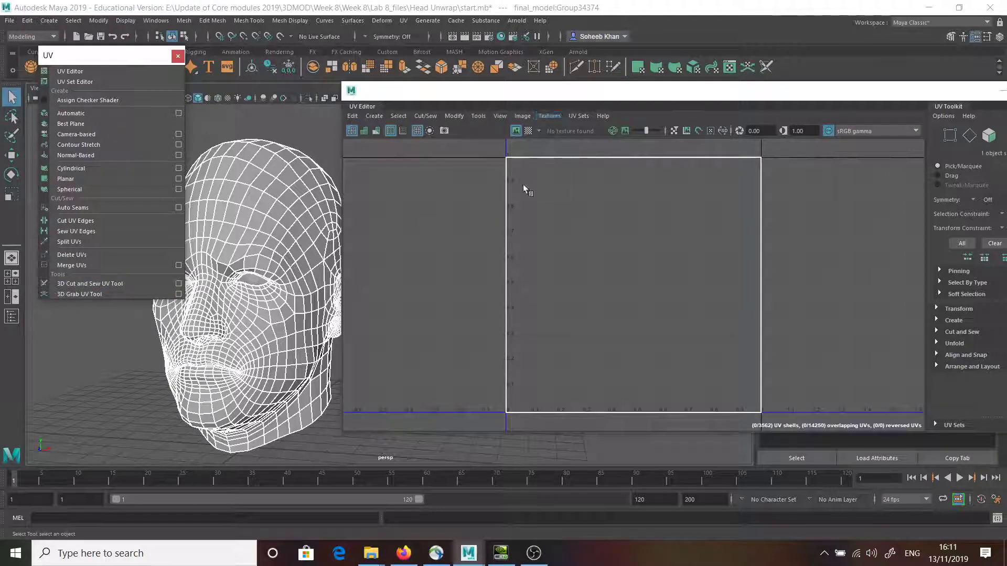
- Reposition the UV Editor, maximize and restore it, then reopen the UV menu
drag(771, 99, 694, 109)
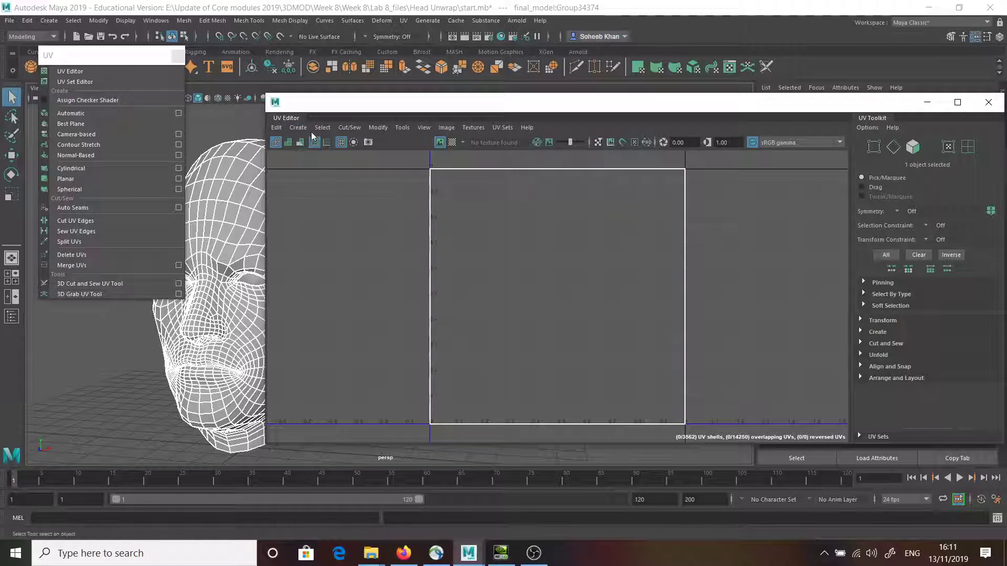
drag(905, 102, 780, 109)
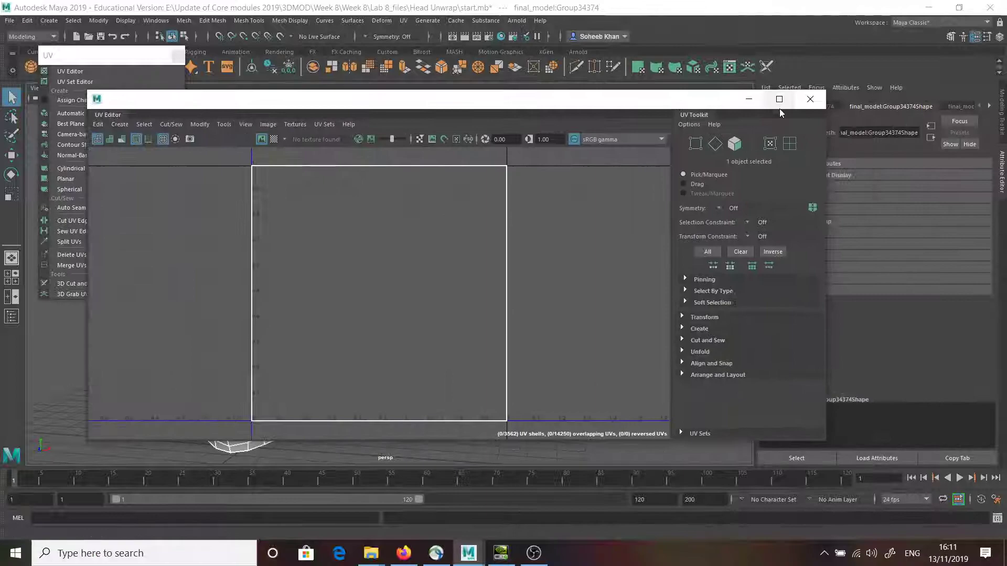
click(779, 100)
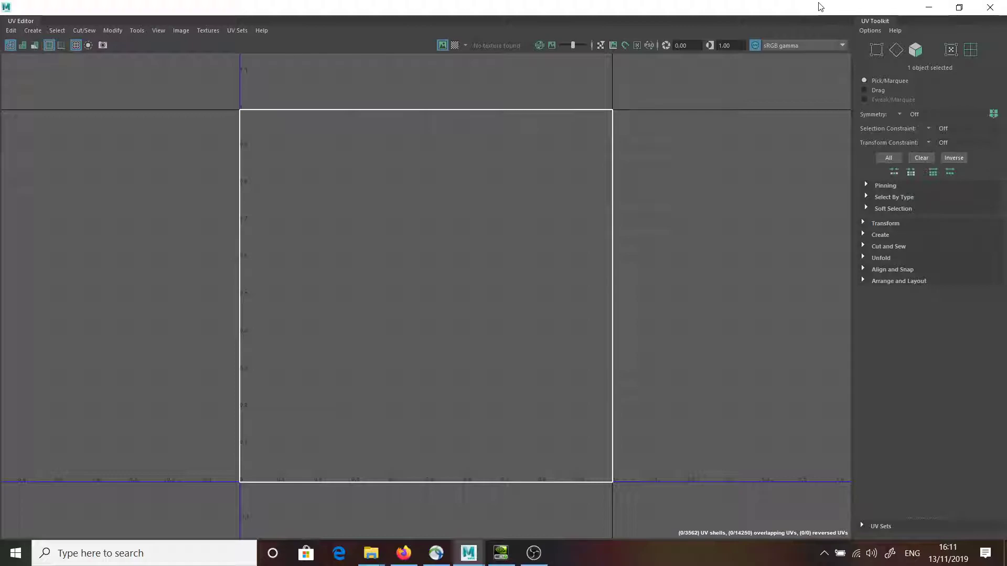
drag(819, 6, 698, 107)
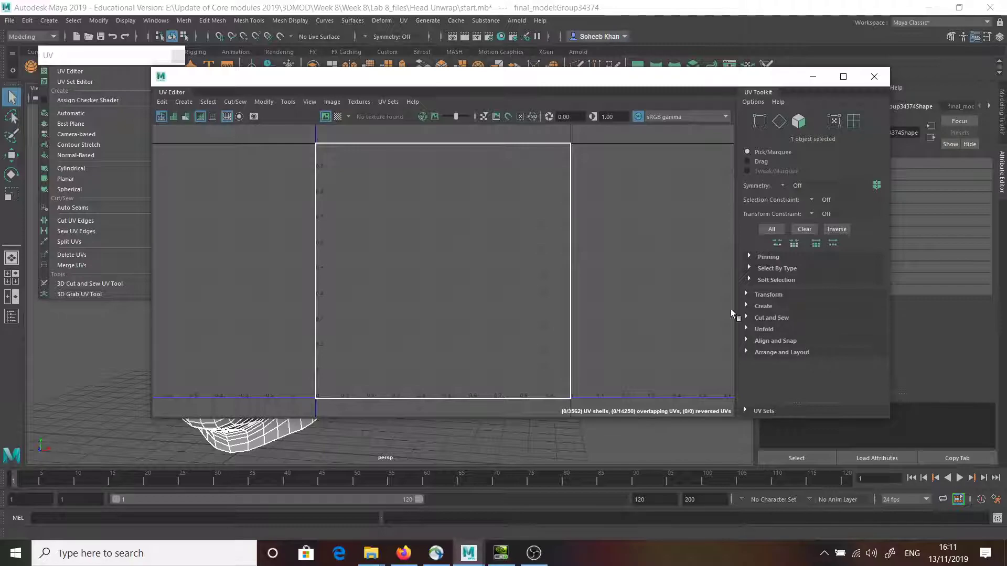
click(403, 21)
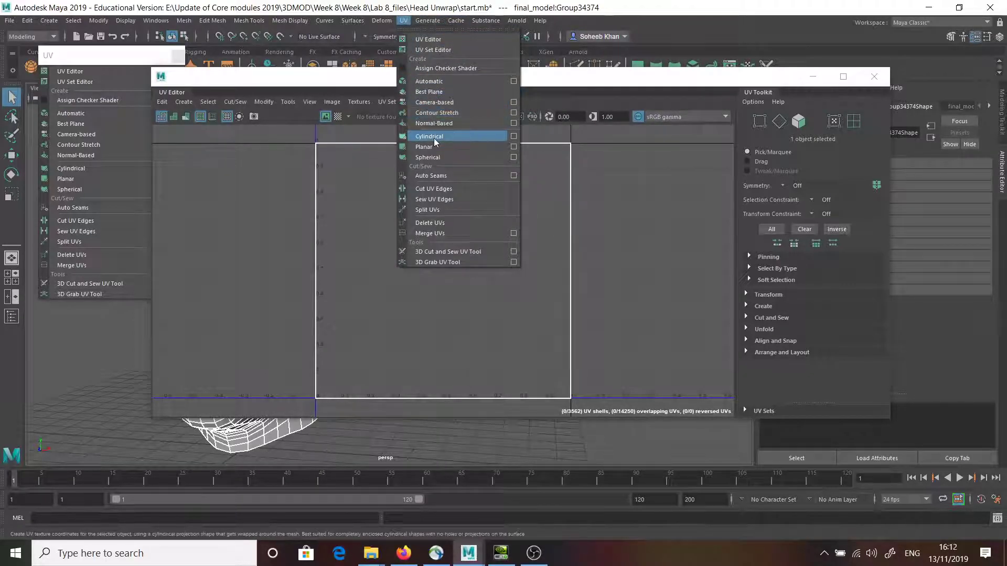
- Apply a Cylindrical projection to the head from the UV Toolkit's Create section
click(819, 329)
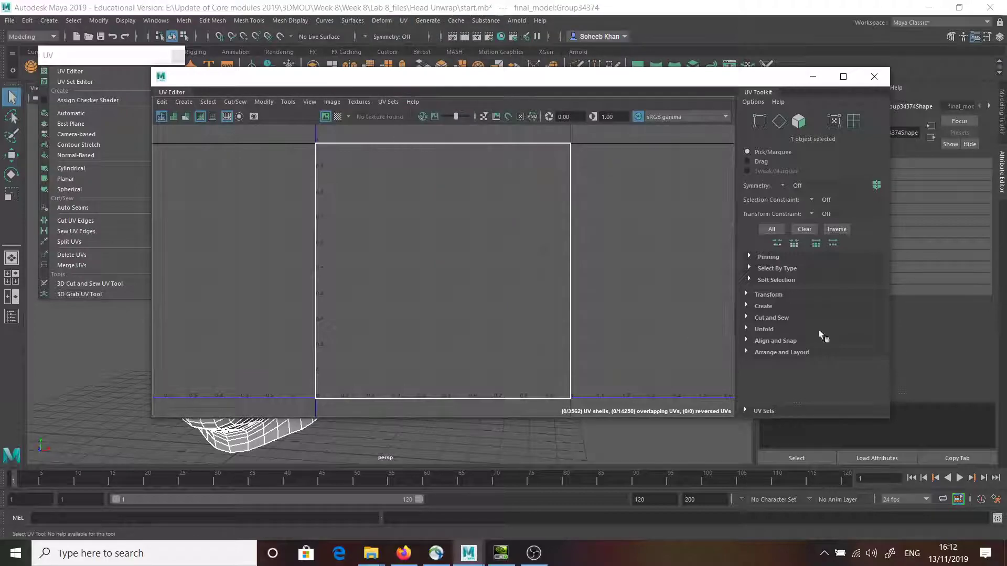
click(748, 305)
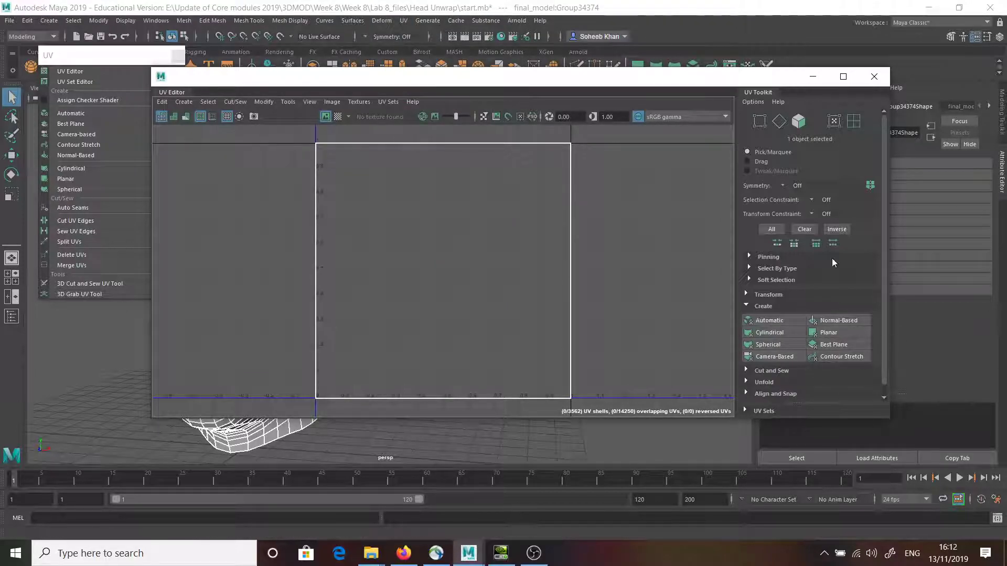
click(771, 335)
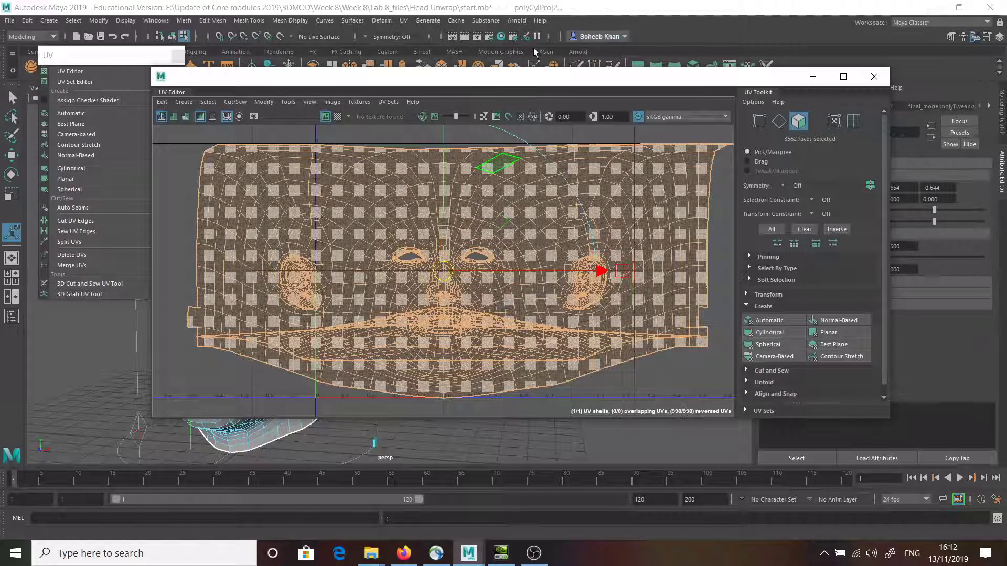
mouse_move(545, 80)
mouse_down()
mouse_move(602, 81)
mouse_move(591, 81)
mouse_up()
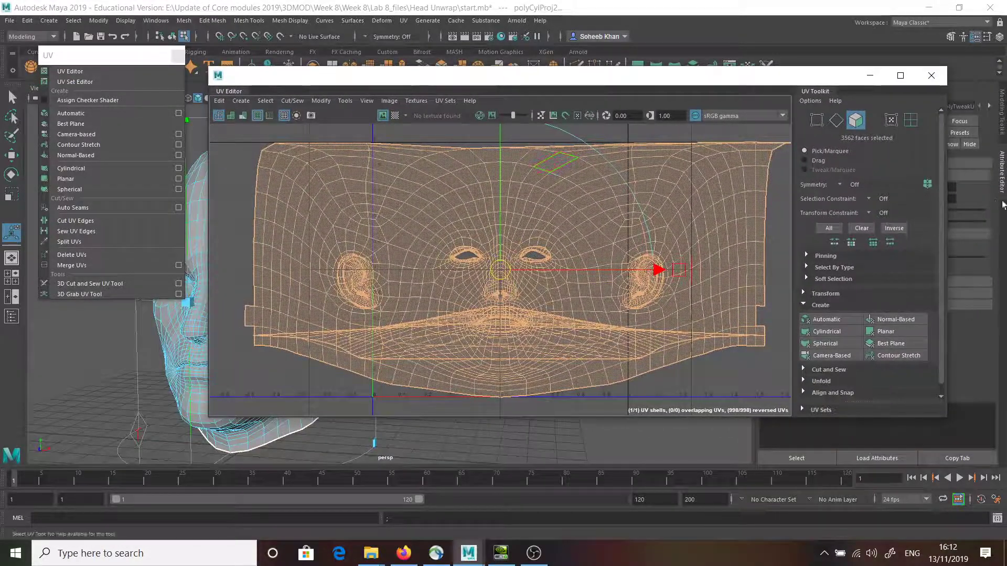
- Set UV Toolkit symmetry to Object X and move the floating UV menu aside
click(840, 186)
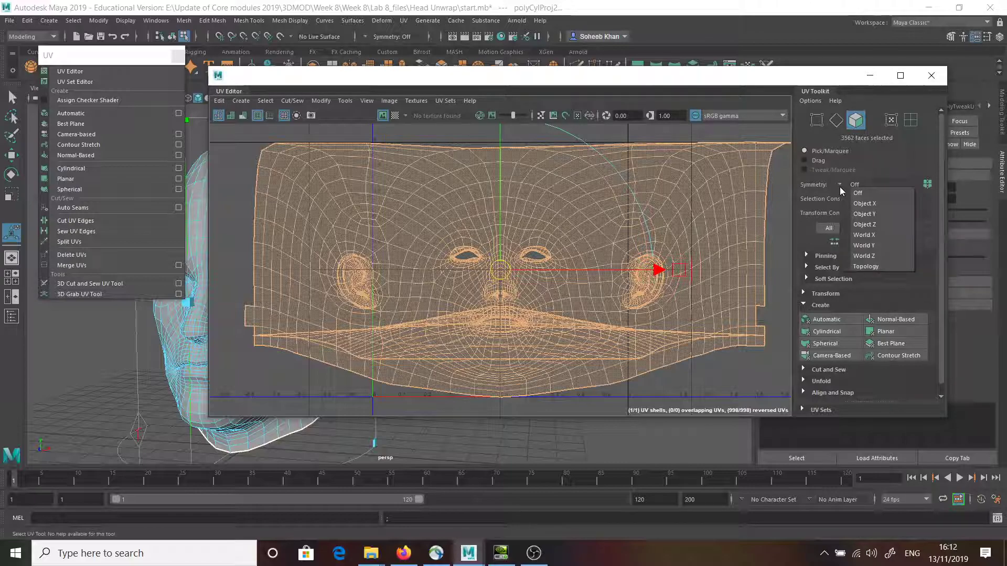
click(863, 205)
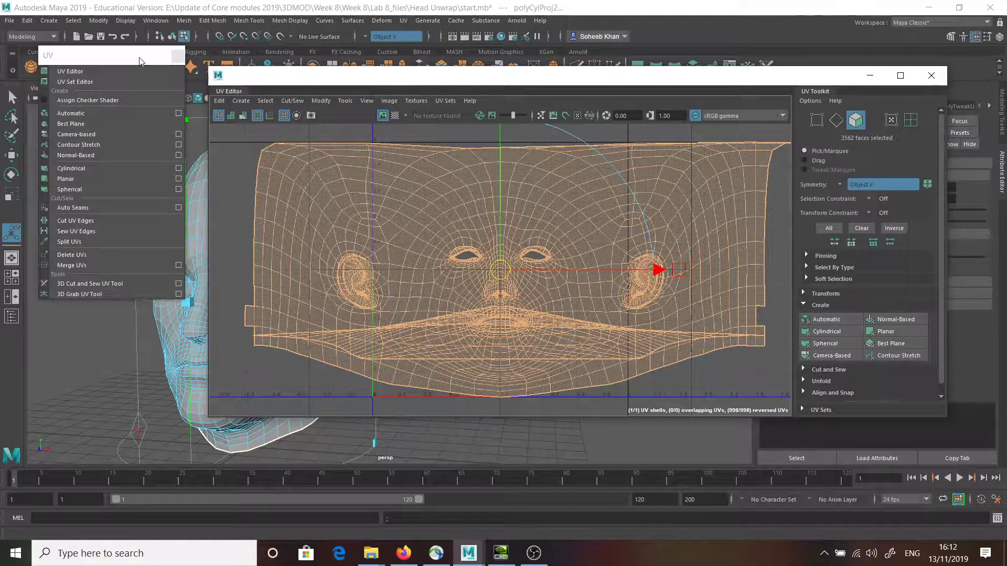
mouse_move(141, 60)
mouse_down()
mouse_move(82, 118)
mouse_move(958, 244)
mouse_up()
- View the head from above and adjust the cylindrical projection manipulator
mouse_move(157, 265)
alt+mouse_down()
mouse_move(114, 309)
mouse_move(174, 324)
alt+mouse_up()
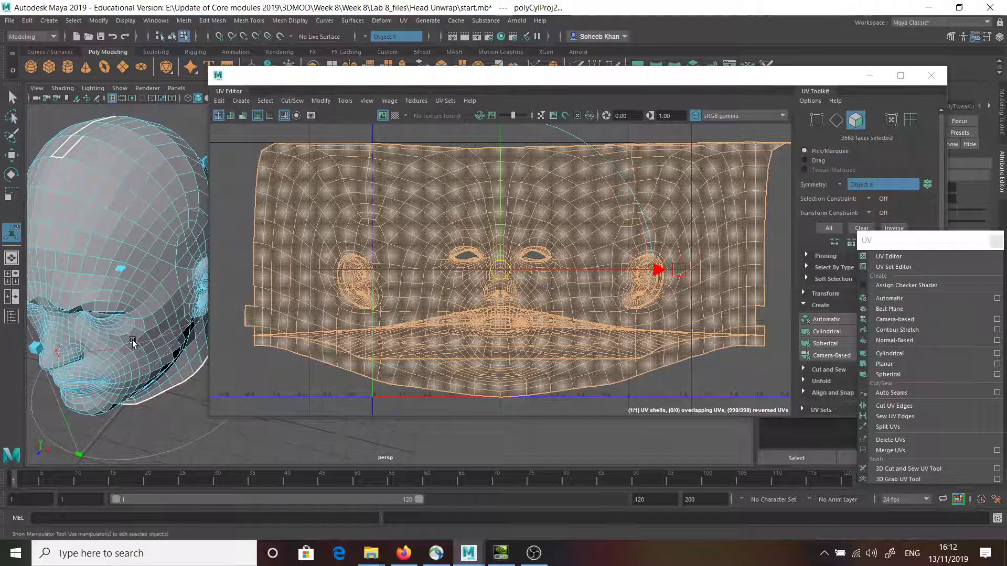
mouse_move(174, 324)
alt+mouse_down()
mouse_move(135, 344)
mouse_move(117, 323)
alt+mouse_up()
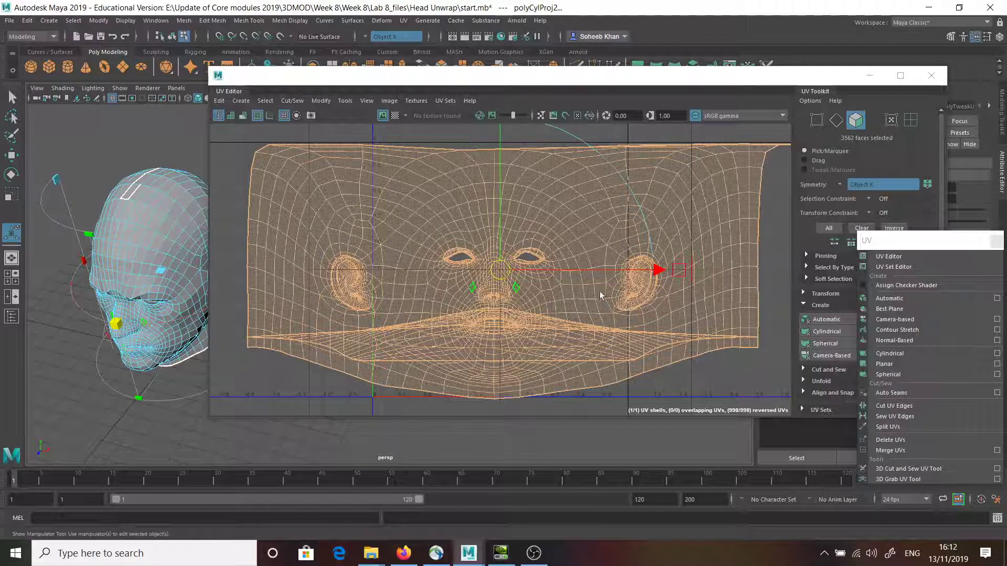
click(743, 250)
right_drag(742, 250, 753, 262)
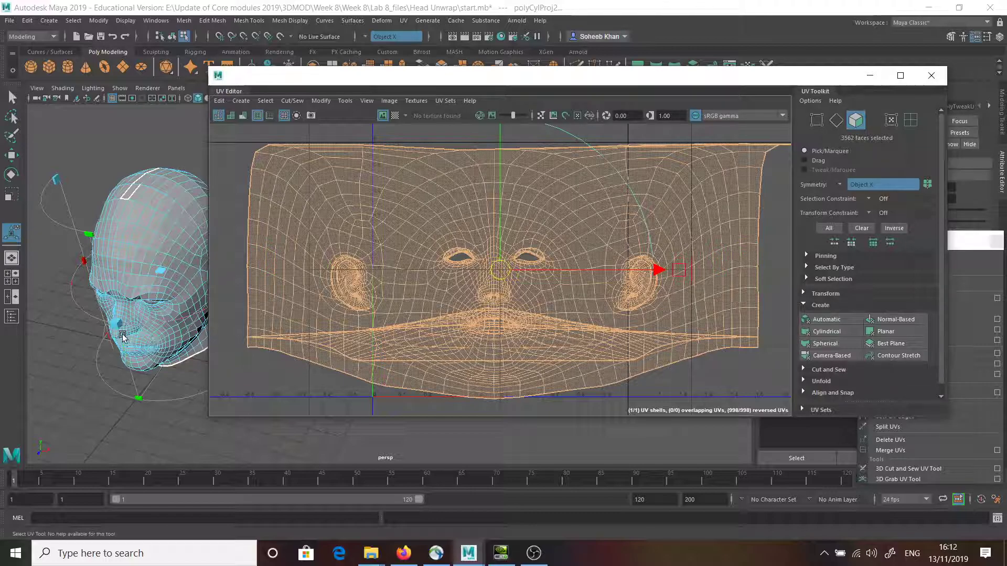
drag(110, 326, 101, 326)
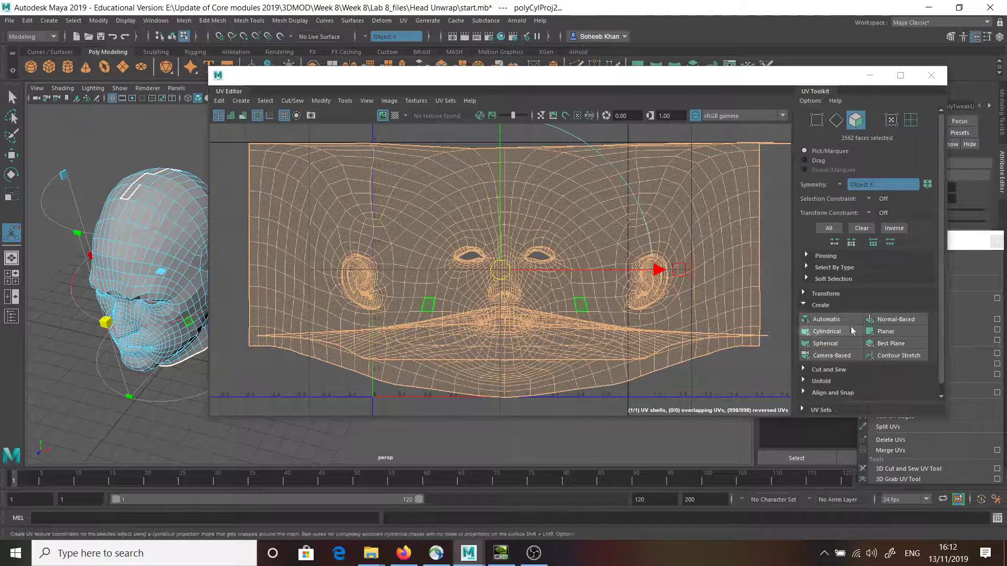
click(755, 256)
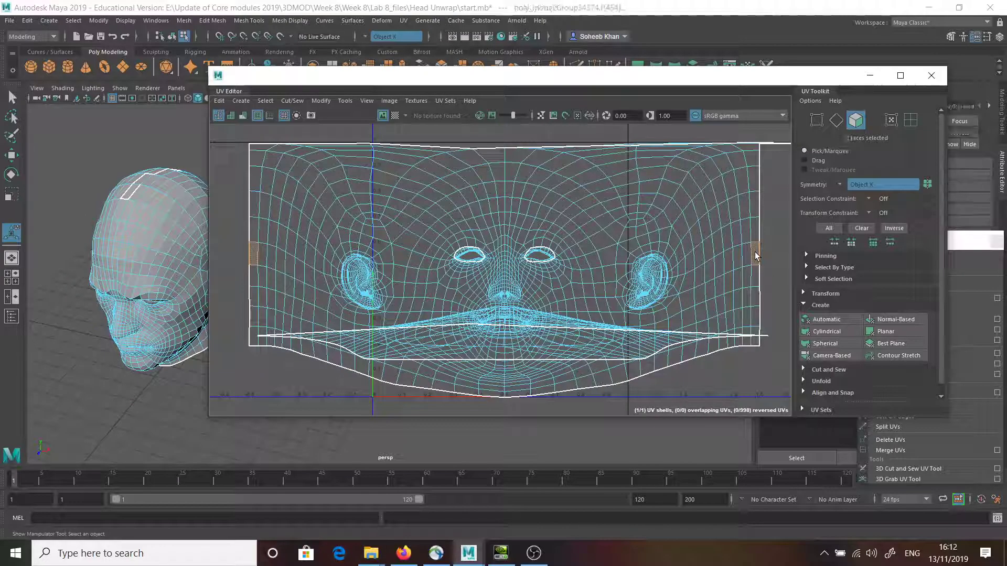
click(755, 255)
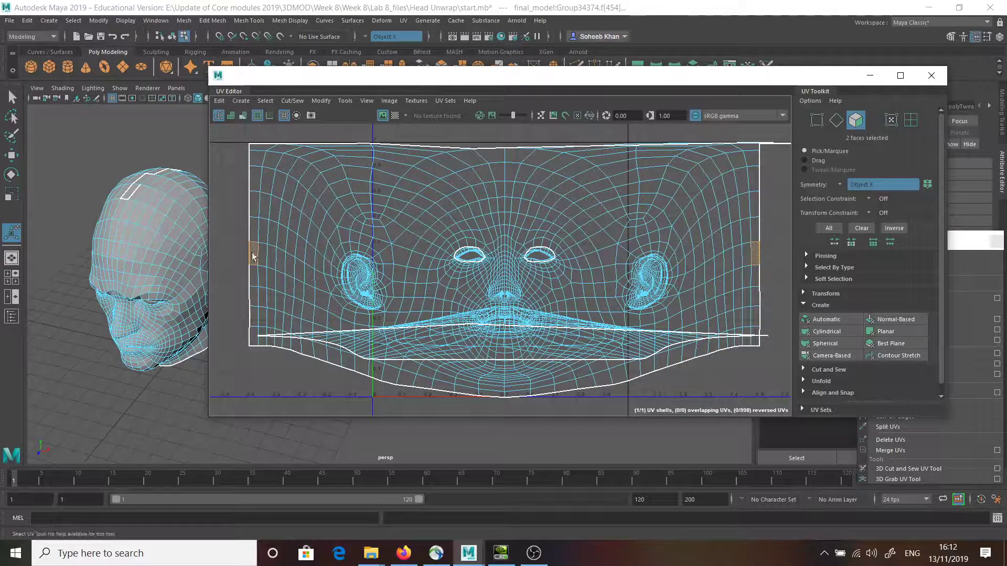
key(F12)
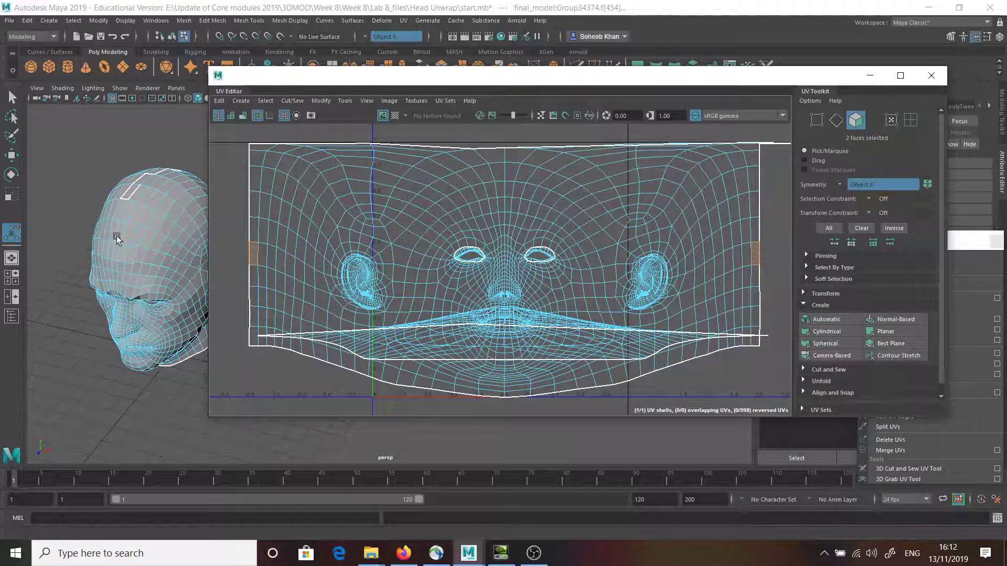
click(130, 194)
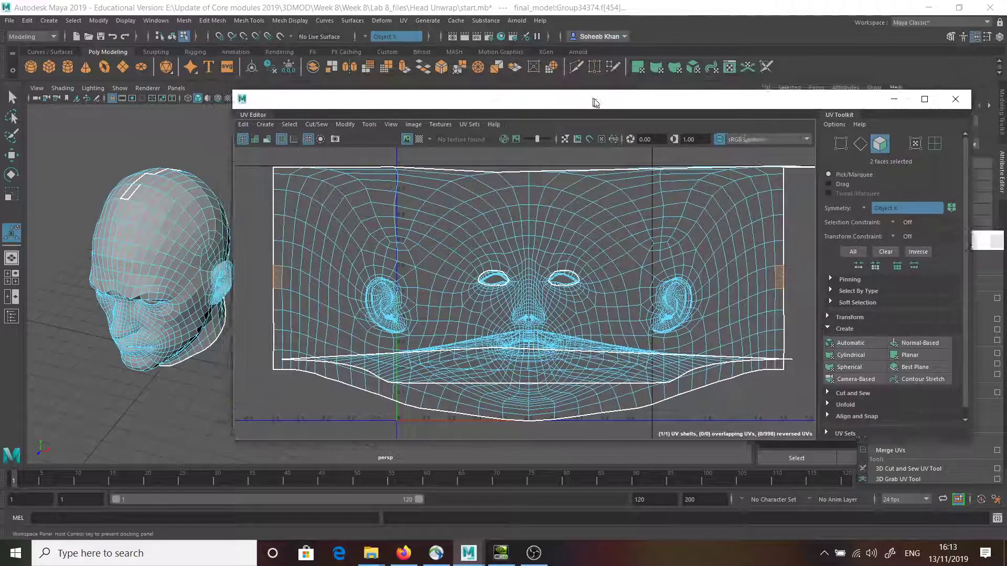
drag(586, 91, 665, 121)
alt+drag(95, 412, 102, 372)
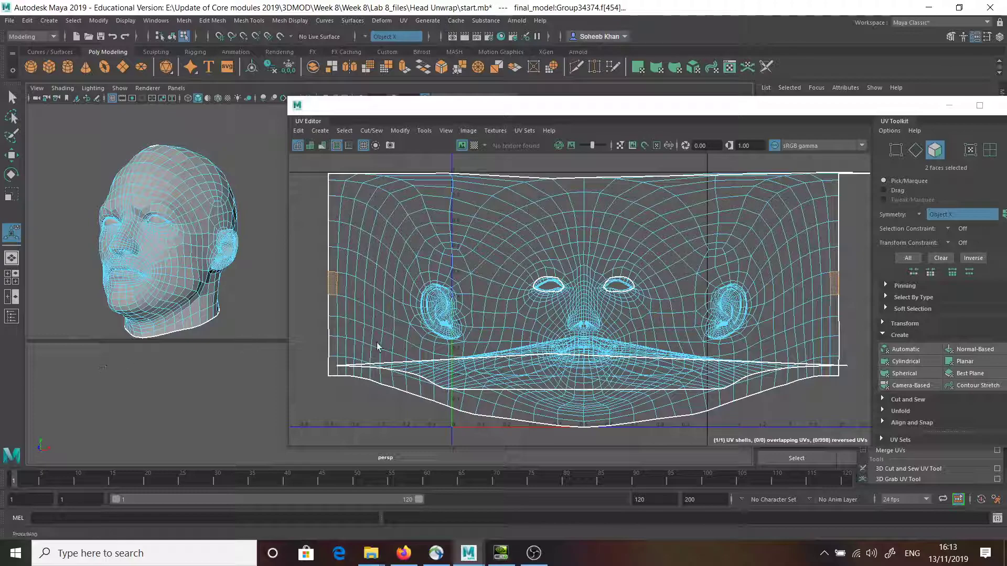
scroll(129, 348, up, 3)
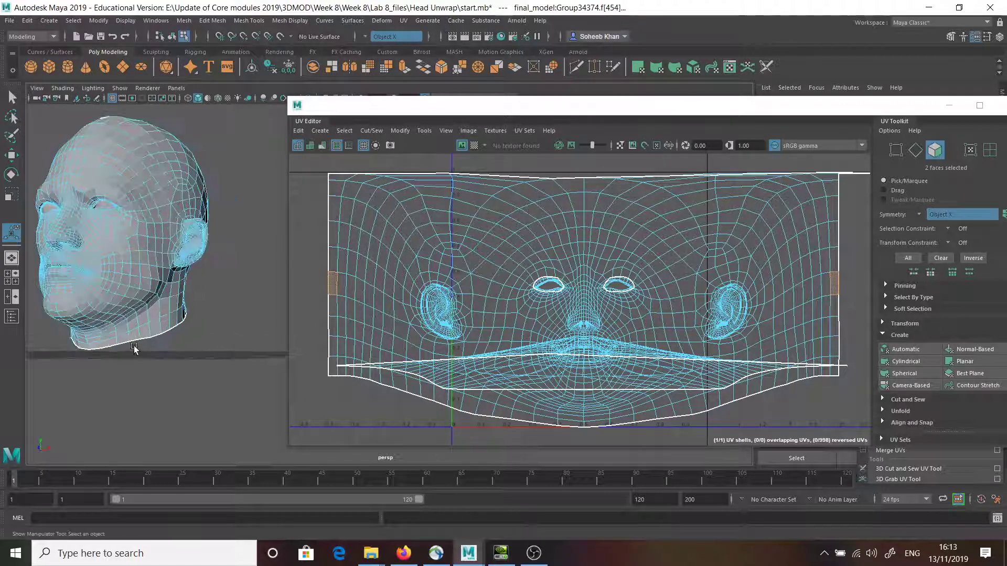
scroll(128, 349, up, 3)
scroll(127, 349, down, 4)
alt+drag(128, 349, 218, 353)
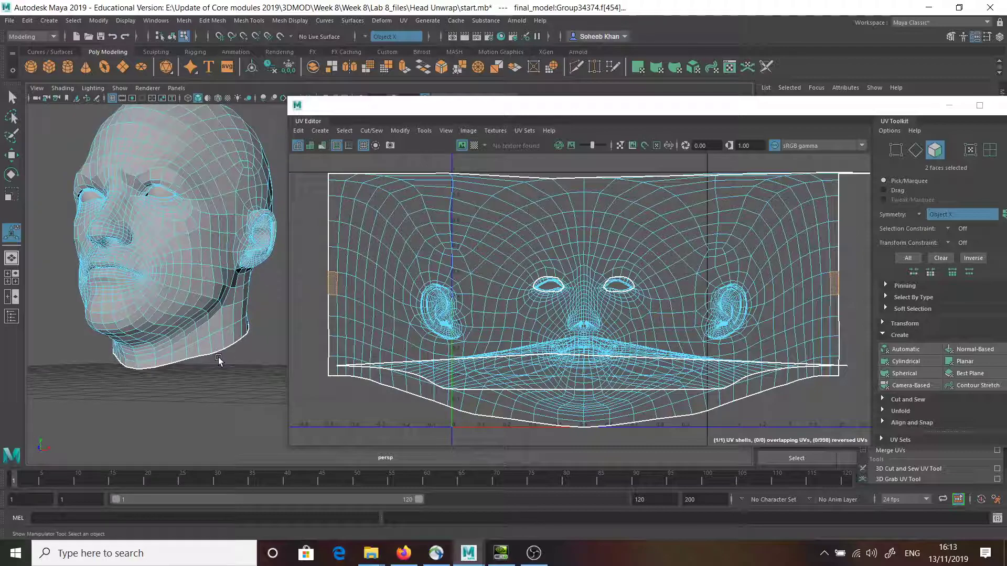
click(217, 357)
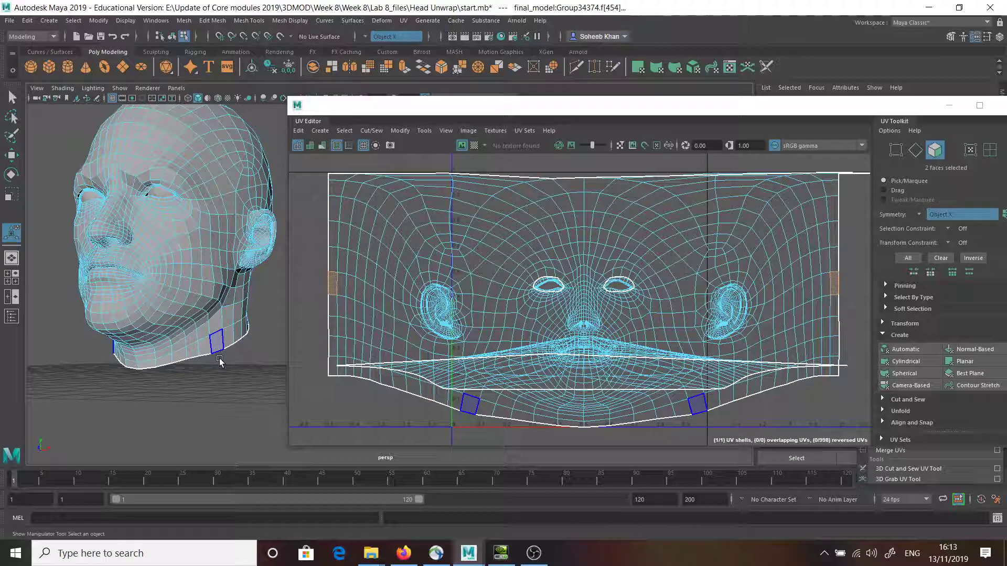
click(161, 297)
click(181, 314)
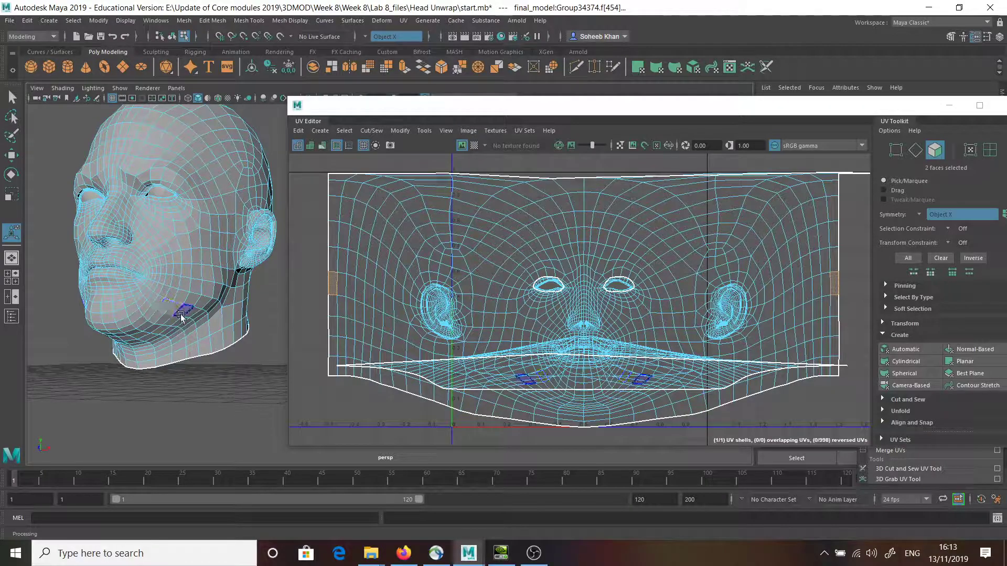
scroll(178, 318, up, 3)
alt+drag(179, 317, 191, 333)
scroll(188, 321, up, 3)
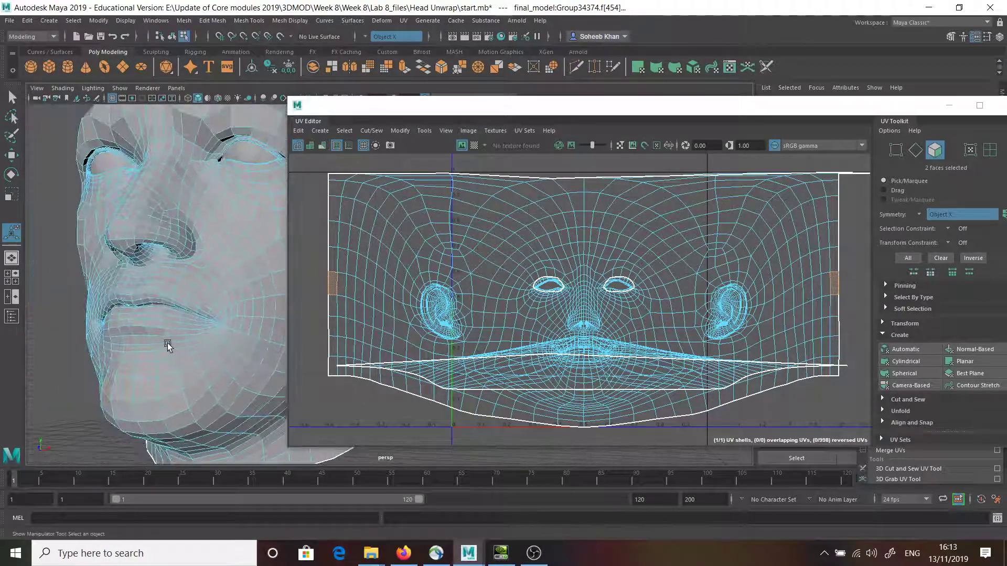
- Select a cheek face, browse the UV menu, and switch the mesh to edge mode
click(256, 326)
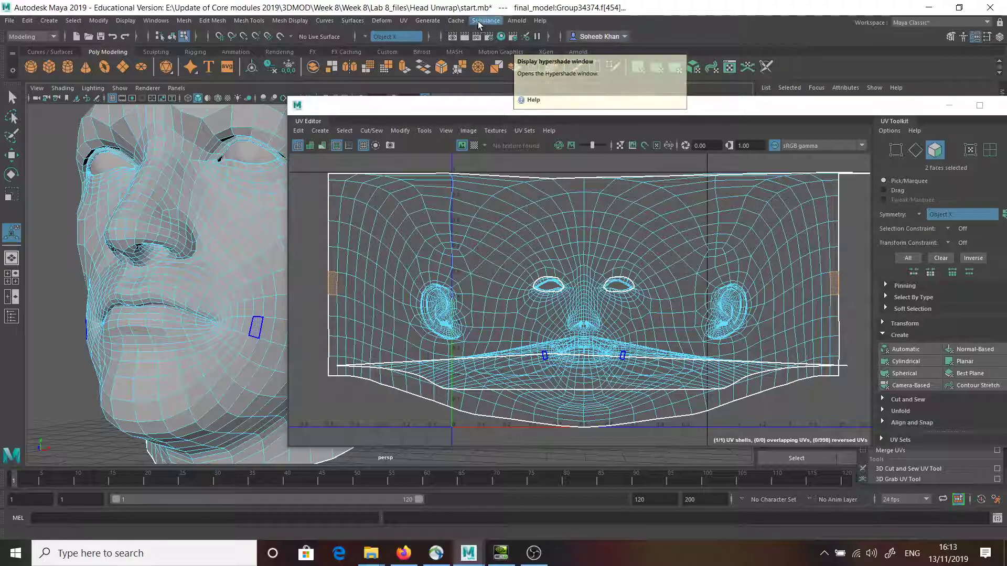
click(404, 21)
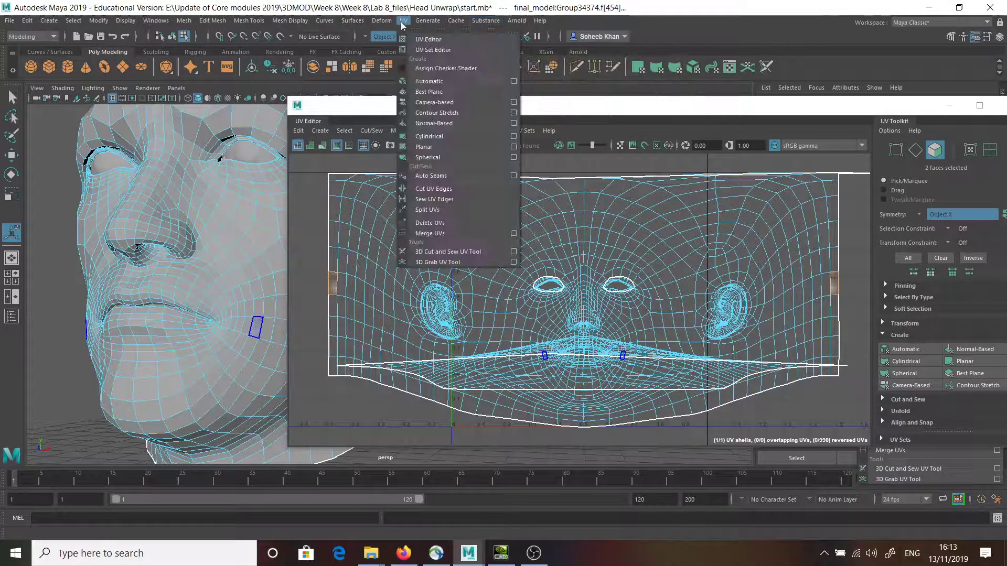
click(463, 253)
right_click(212, 267)
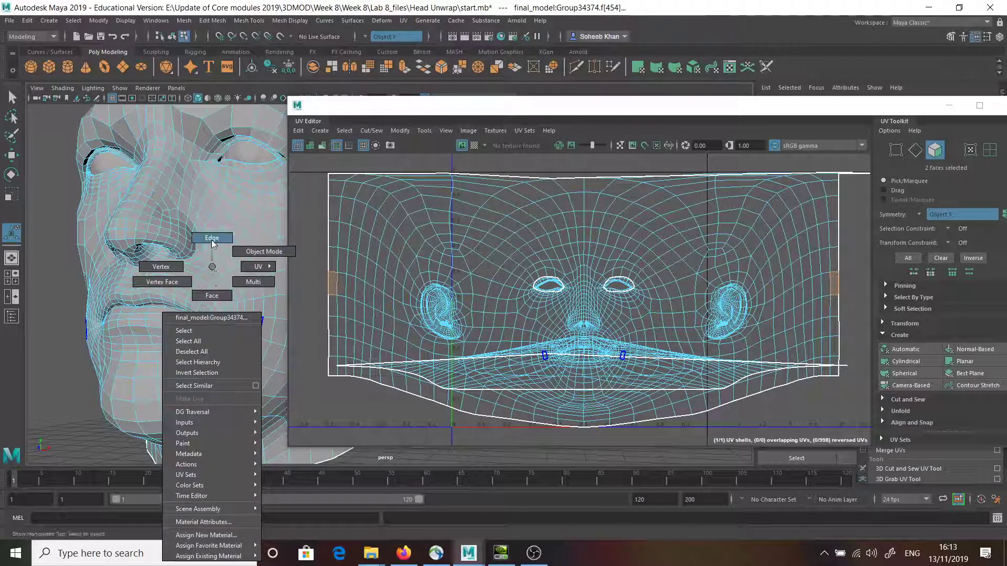
click(211, 240)
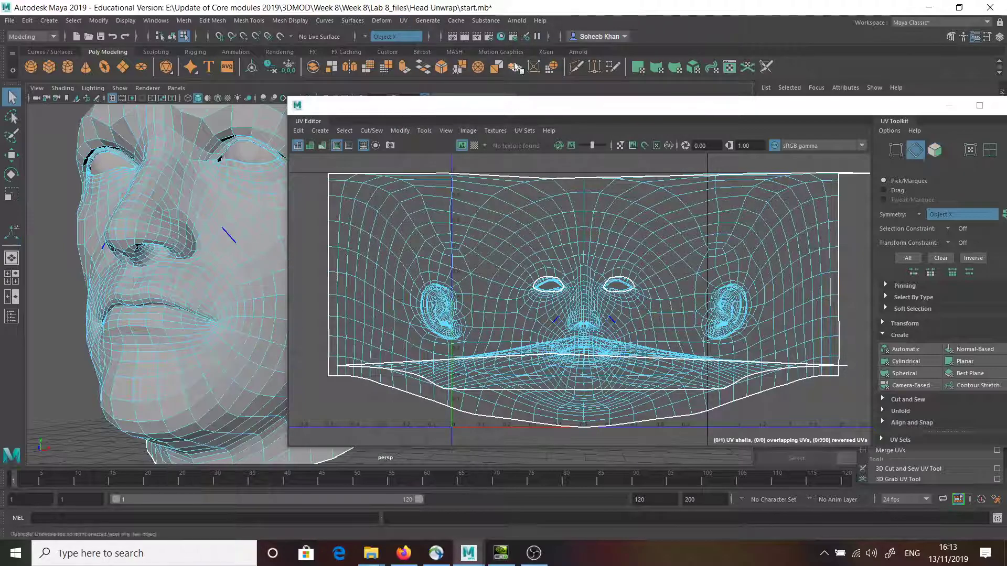
- Use the 3D Cut and Sew UV Tool to cut an edge beside the eye
click(402, 21)
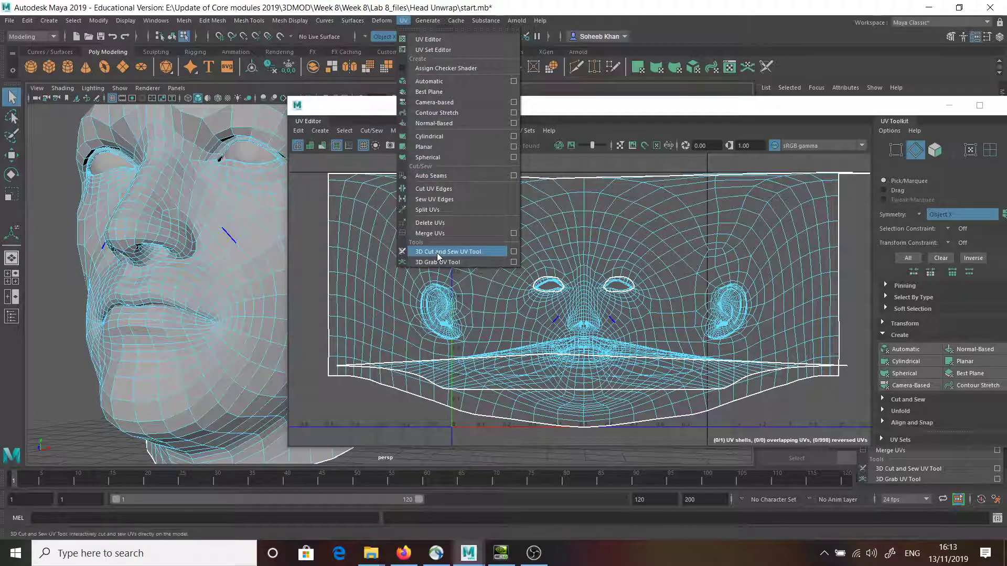
click(437, 253)
scroll(151, 305, up, 3)
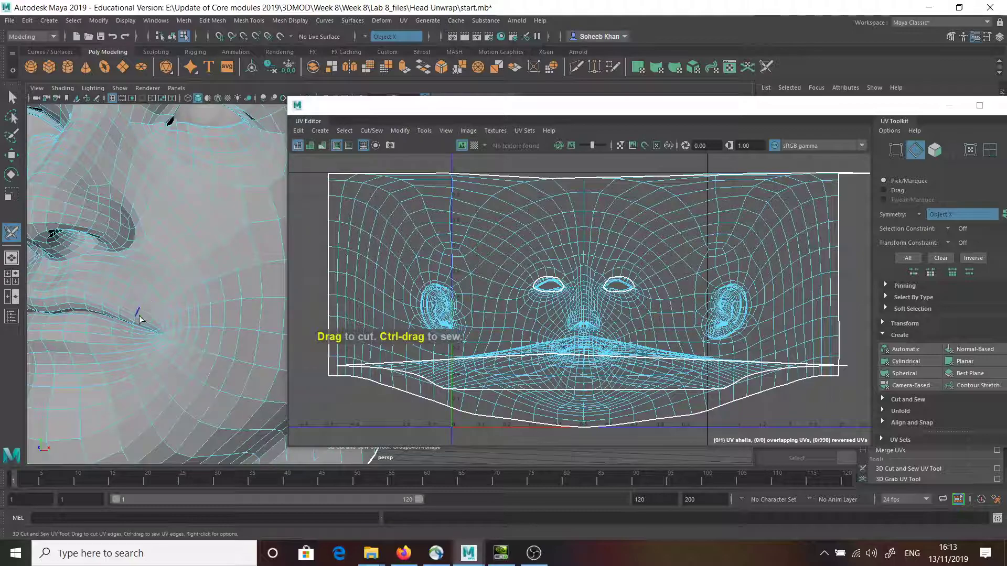
mouse_move(139, 319)
alt+mouse_down()
mouse_move(153, 338)
mouse_move(150, 312)
mouse_move(169, 319)
alt+mouse_up()
scroll(111, 326, up, 3)
scroll(112, 327, down, 5)
scroll(150, 321, up, 5)
scroll(125, 253, down, 5)
scroll(145, 255, up, 5)
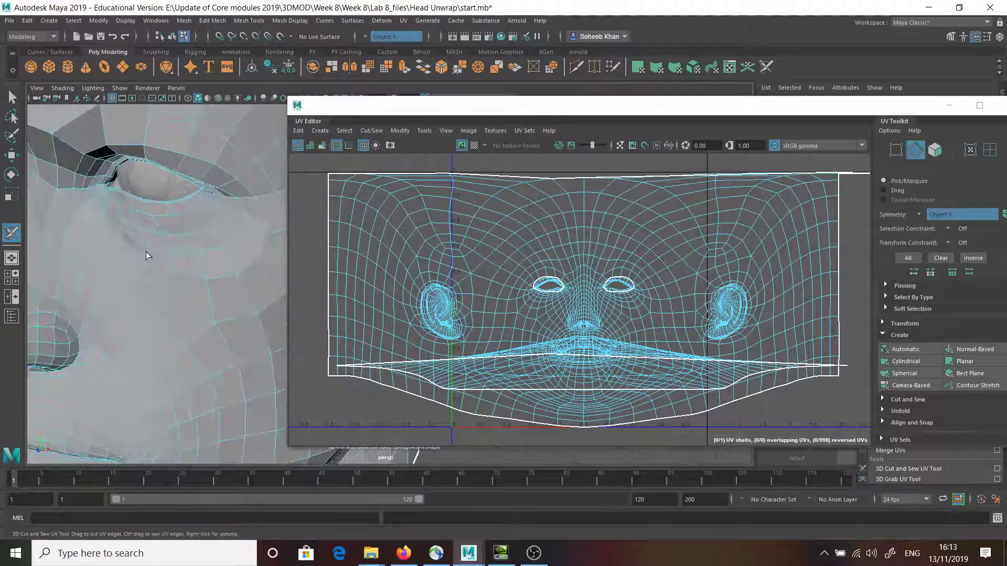
click(249, 265)
- Cut the UVs along the hairline edge loop and enable thick Texture Borders
click(561, 198)
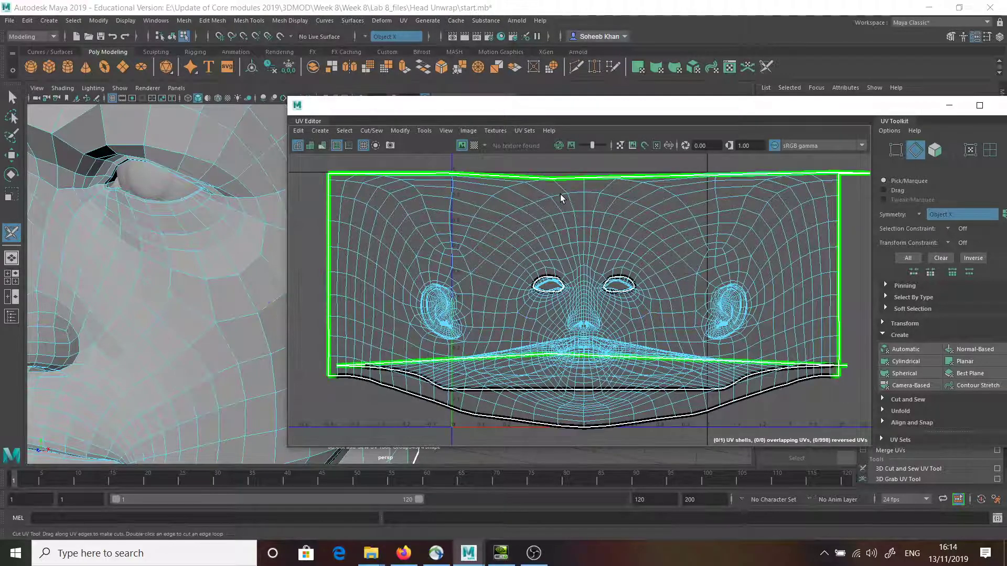
scroll(558, 203, up, 2)
double_click(558, 197)
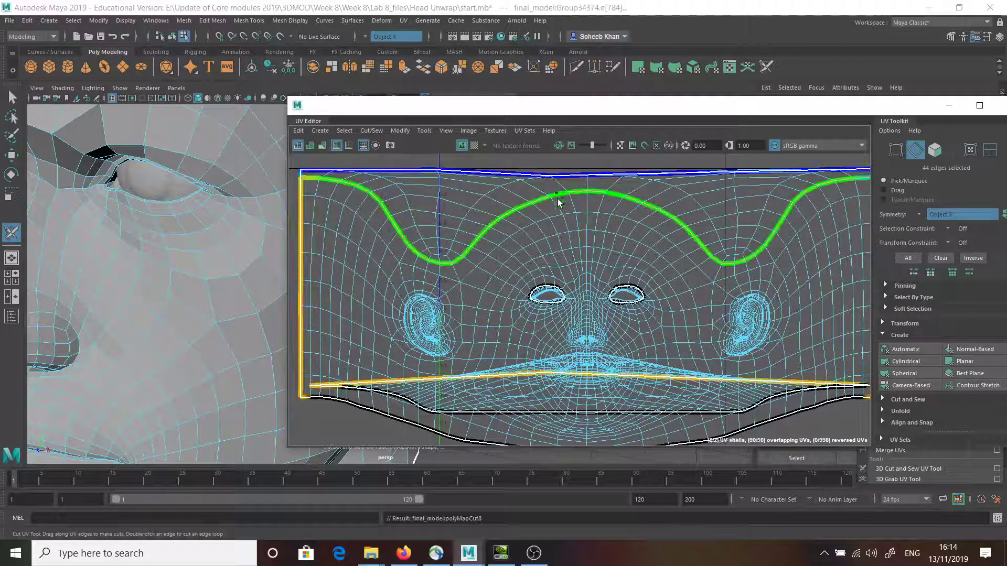
scroll(573, 279, down, 1)
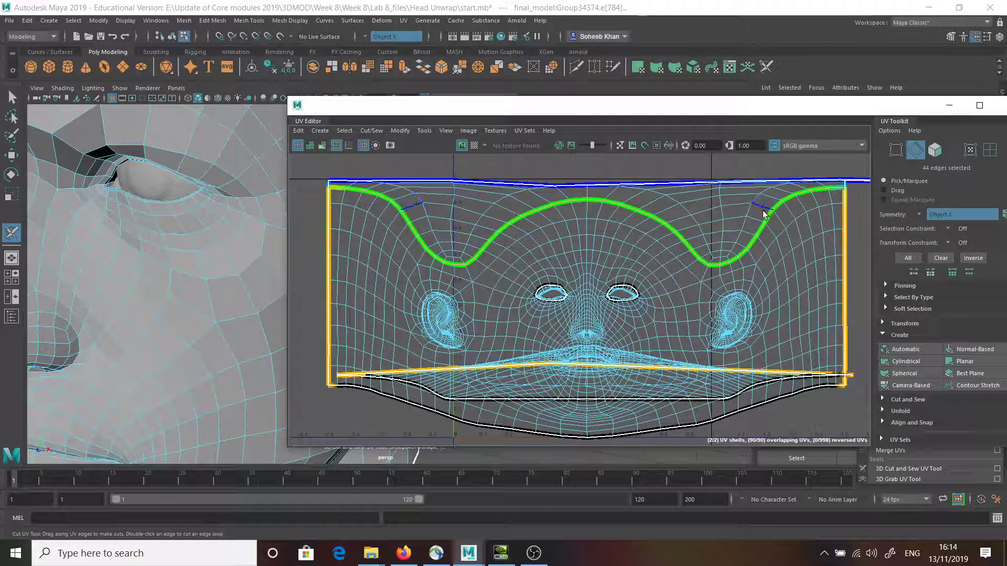
click(337, 146)
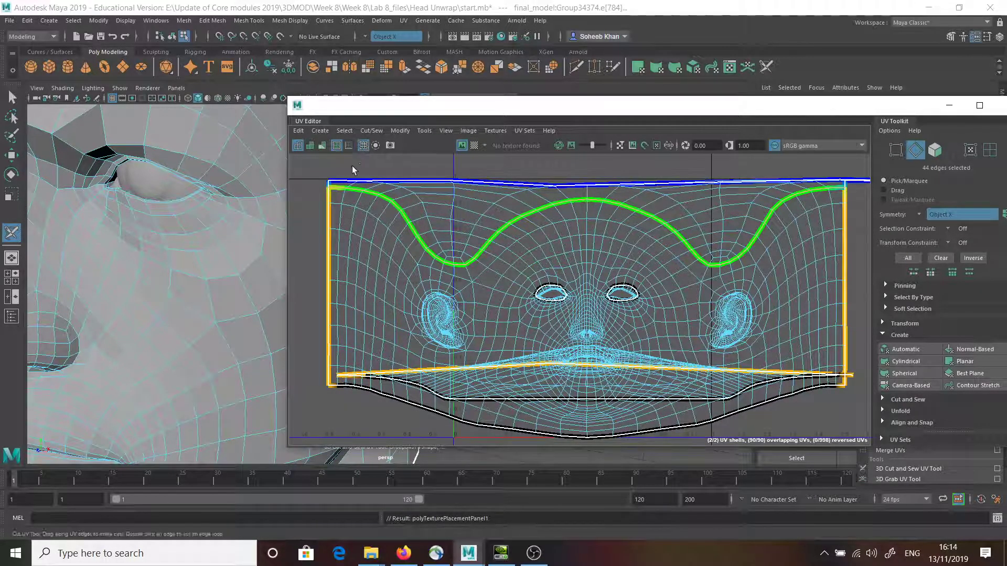
scroll(634, 290, up, 3)
scroll(637, 295, up, 3)
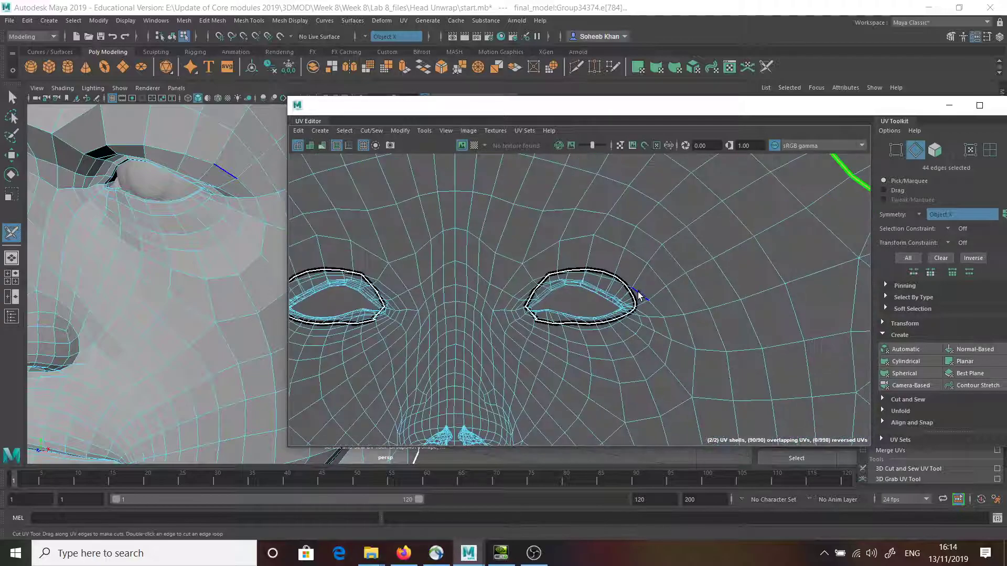
- Zoom in on the eye and cut UV seams along the eyelid edges
mouse_move(173, 244)
alt+middle_down()
mouse_move(153, 274)
mouse_move(179, 282)
alt+middle_up()
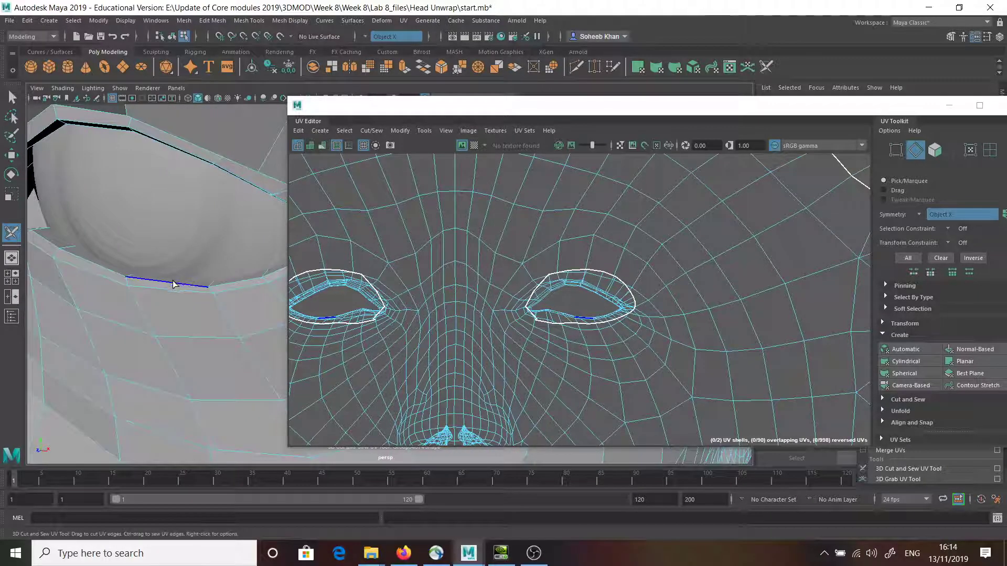
click(174, 284)
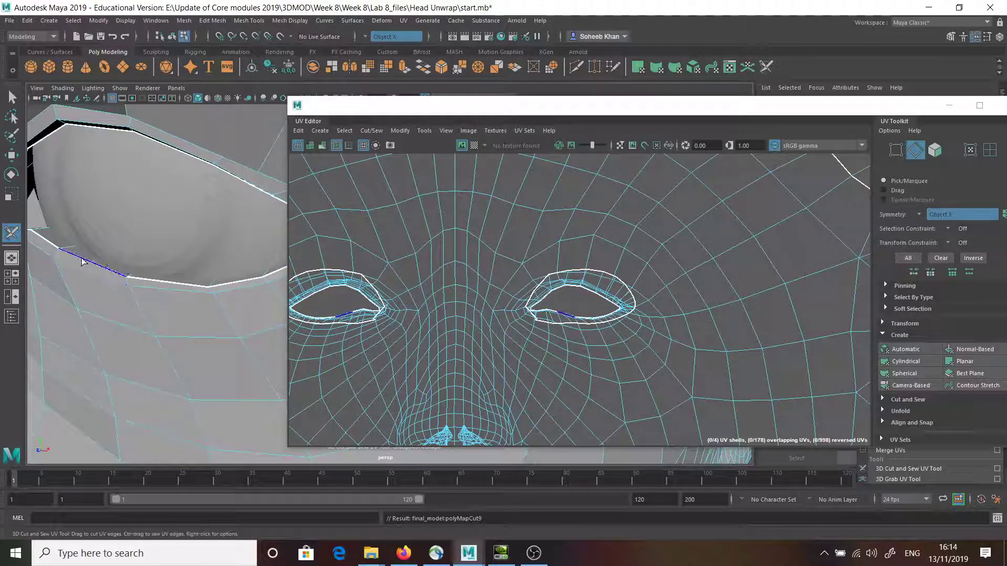
mouse_move(81, 261)
alt+mouse_down()
mouse_move(159, 255)
mouse_move(140, 262)
mouse_move(156, 277)
alt+mouse_up()
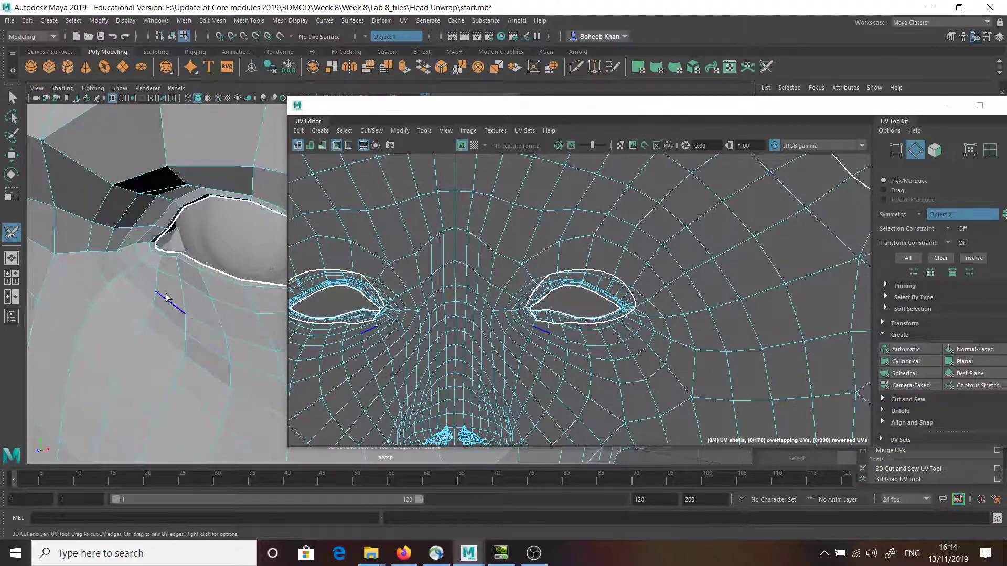
scroll(168, 293, down, 5)
alt+drag(197, 297, 179, 245)
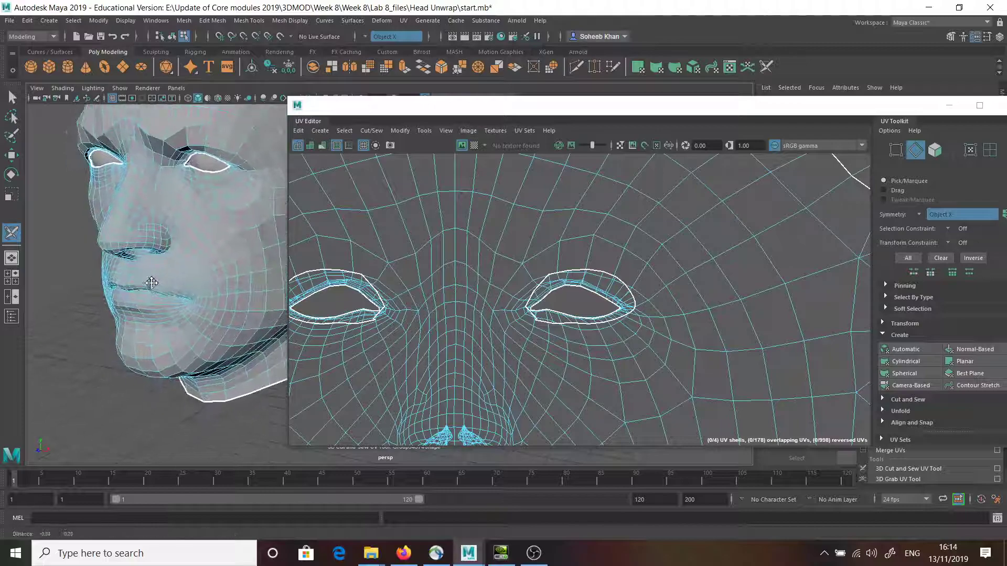
scroll(236, 315, up, 3)
scroll(236, 333, up, 3)
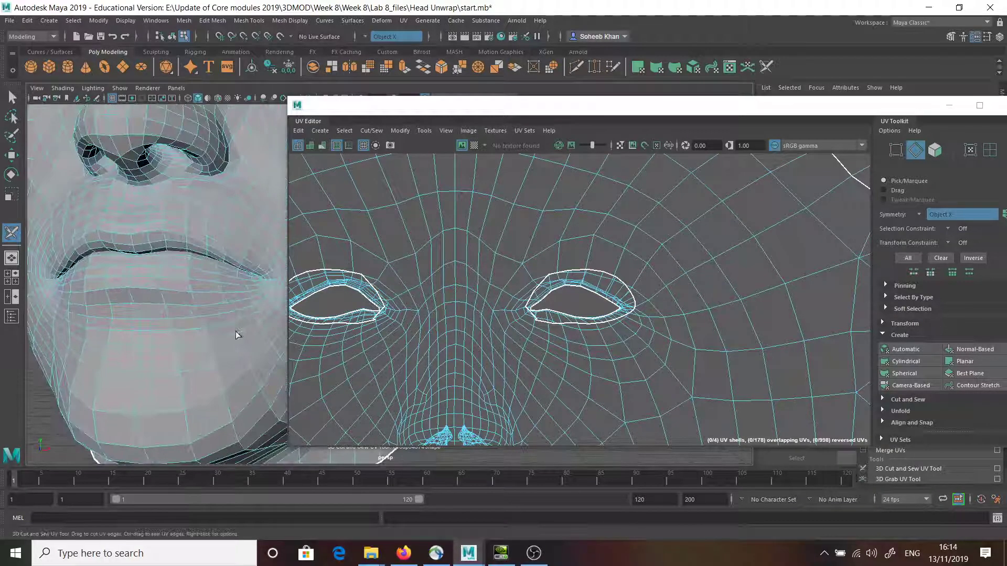
scroll(158, 333, up, 3)
scroll(186, 309, up, 2)
scroll(186, 308, up, 2)
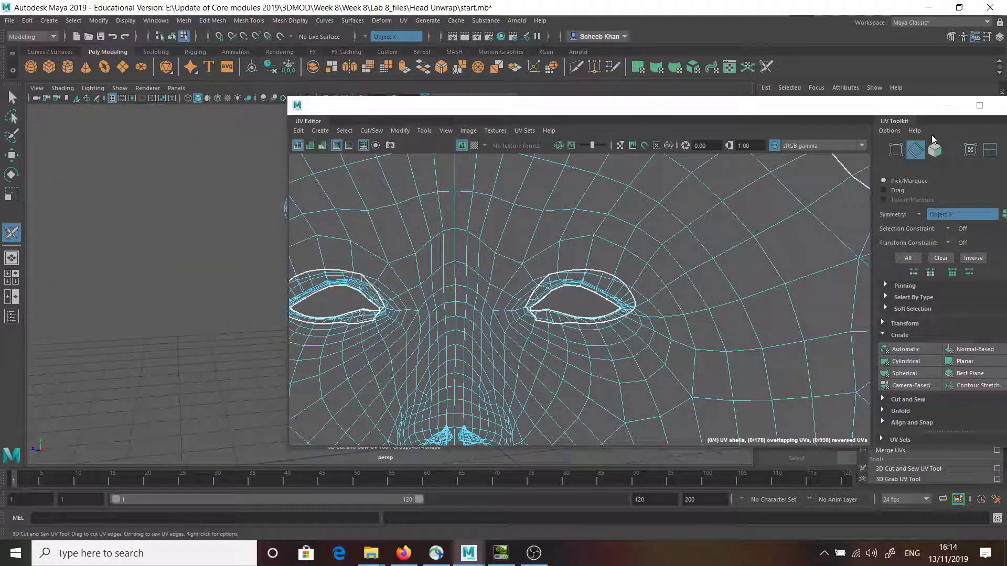
- Minimize the UV Editor and cut a seam along an edge inside the mouth
click(949, 105)
scroll(282, 251, up, 3)
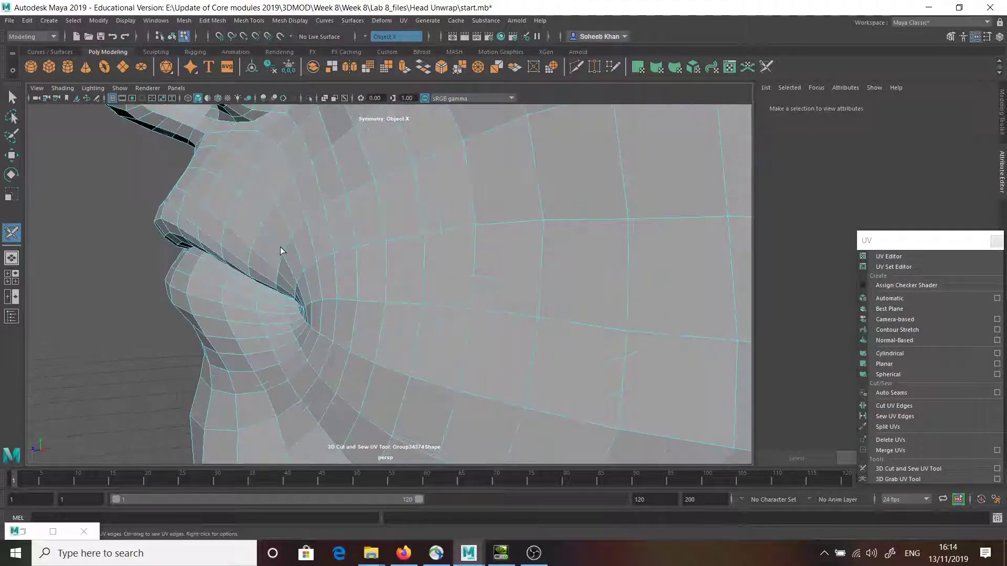
scroll(281, 250, up, 2)
alt+drag(213, 244, 416, 249)
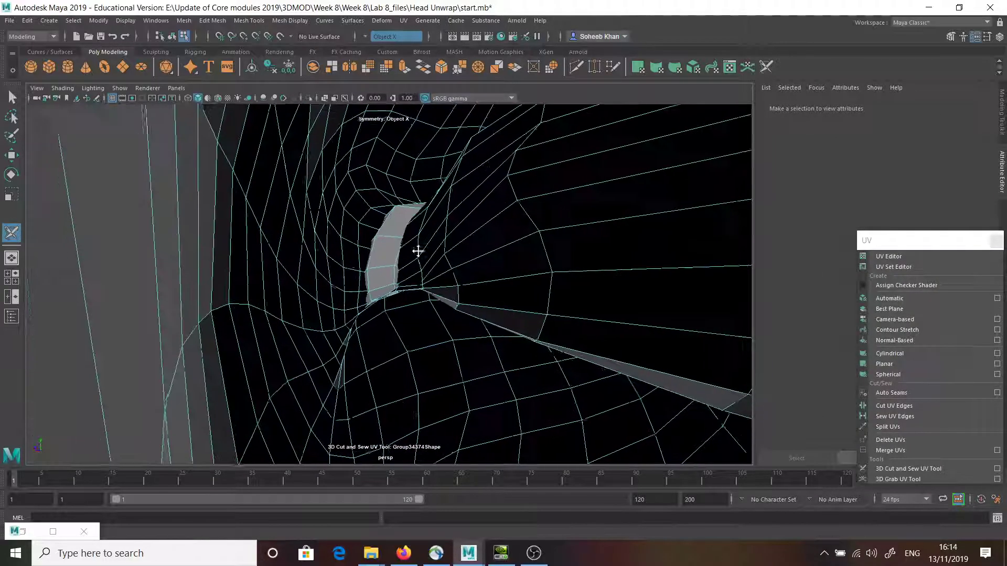
scroll(401, 254, up, 2)
scroll(360, 254, up, 1)
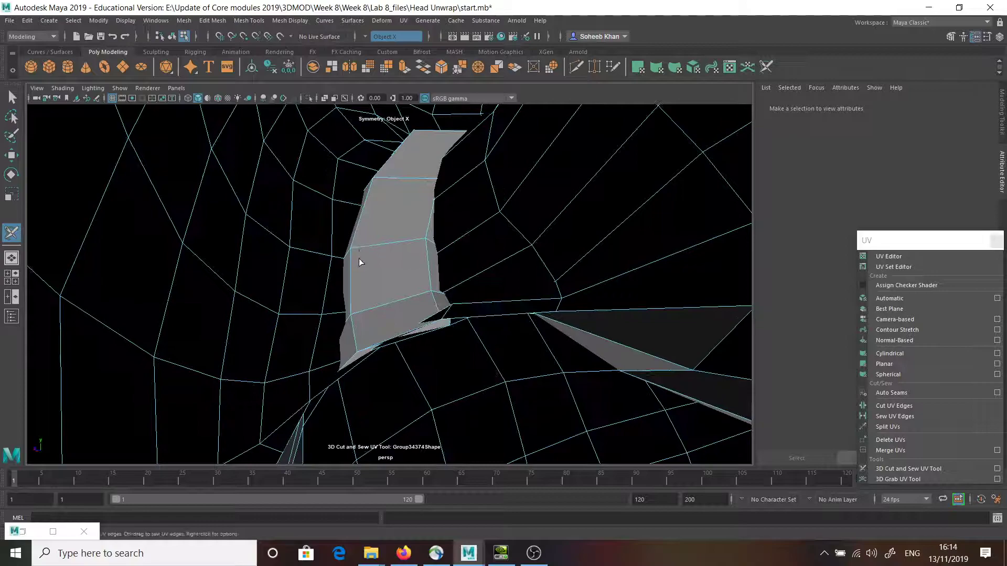
click(355, 276)
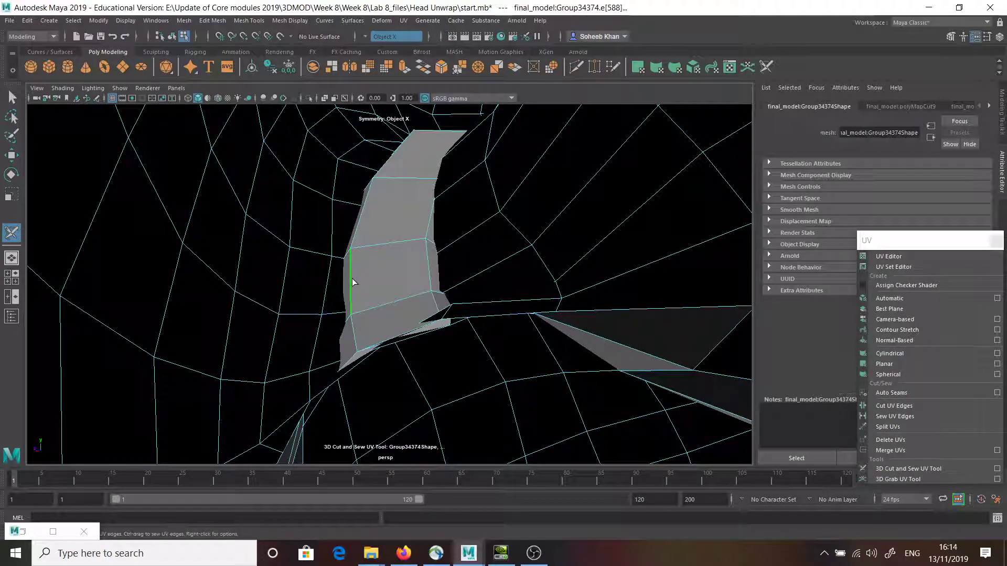
mouse_move(351, 282)
alt+mouse_down()
mouse_move(467, 276)
mouse_move(400, 255)
mouse_move(151, 275)
mouse_move(343, 263)
mouse_move(349, 158)
mouse_move(407, 238)
mouse_move(409, 218)
mouse_move(408, 262)
mouse_move(449, 232)
mouse_move(472, 231)
mouse_move(422, 243)
mouse_move(431, 241)
alt+mouse_up()
scroll(396, 270, down, 5)
- Cut two more edges inside the mouth and sew the stray neck-rim edge
click(415, 247)
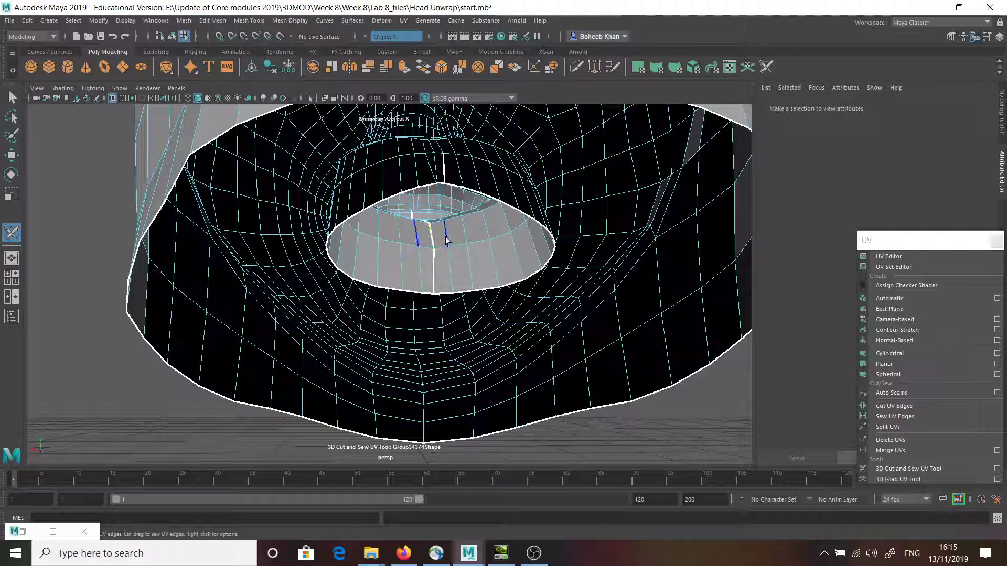
click(447, 241)
scroll(446, 175, up, 2)
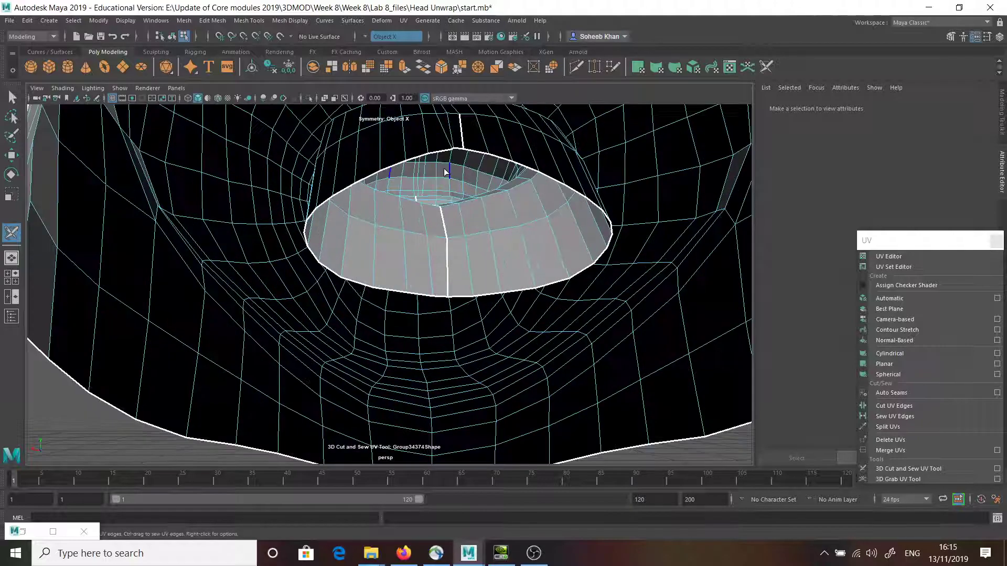
ctrl+click(461, 130)
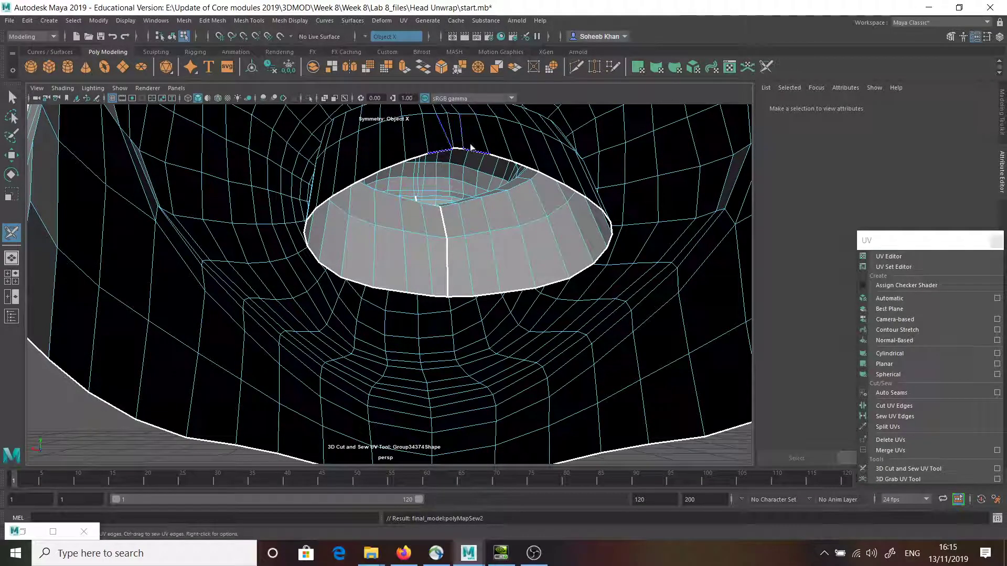
scroll(461, 158, down, 4)
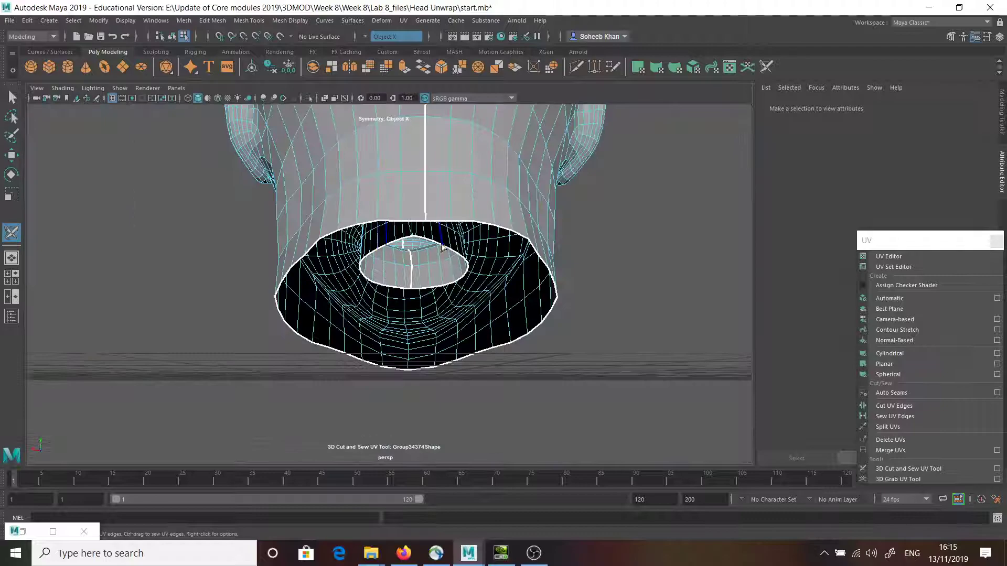
mouse_move(443, 247)
alt+mouse_down()
mouse_move(611, 292)
mouse_move(440, 271)
alt+mouse_up()
scroll(427, 280, up, 3)
scroll(428, 281, up, 2)
scroll(505, 228, up, 2)
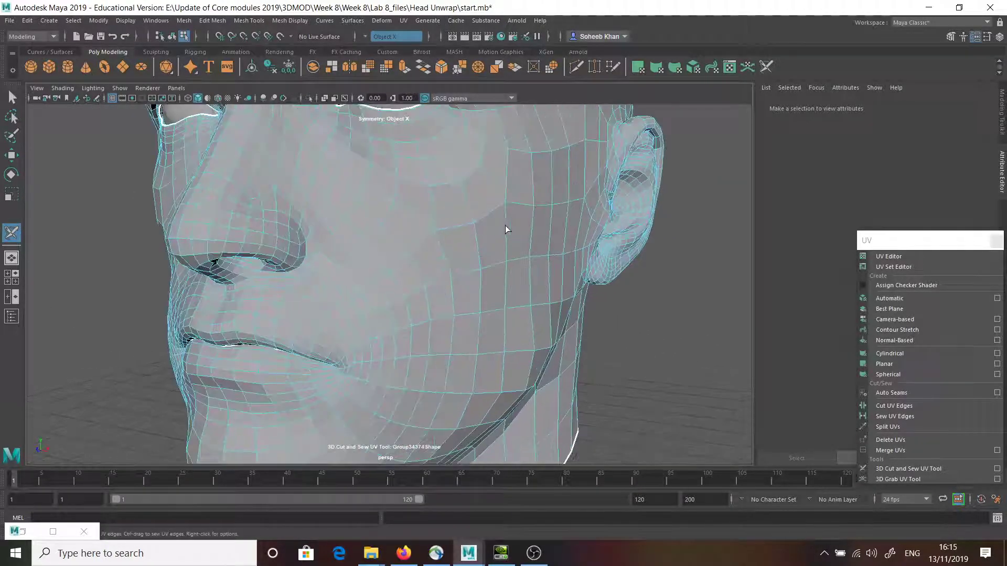
- From a side view, cut seam edges in front of, above and around the ear
alt+drag(504, 228, 232, 240)
scroll(302, 227, down, 3)
scroll(302, 228, up, 2)
scroll(344, 261, up, 2)
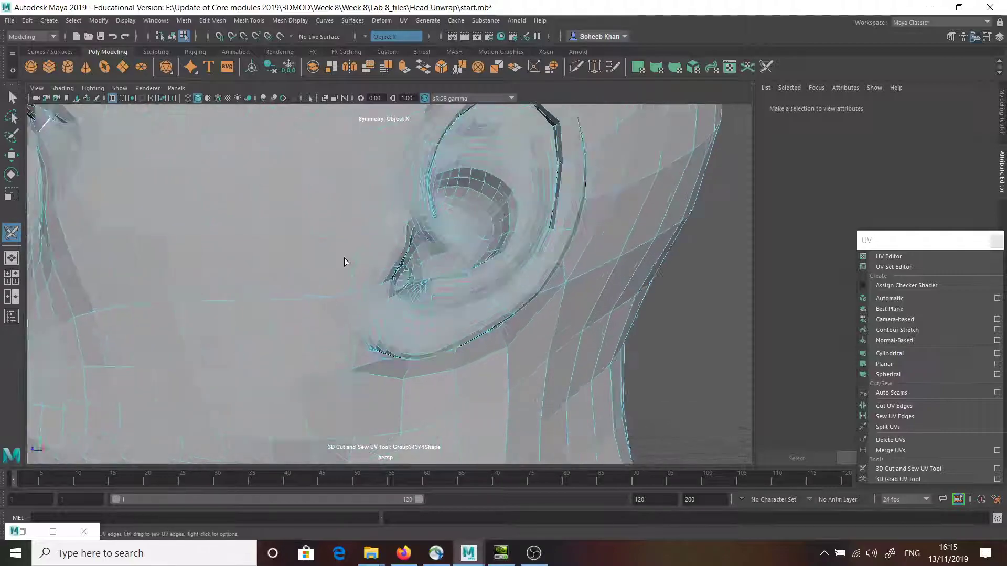
scroll(344, 263, down, 2)
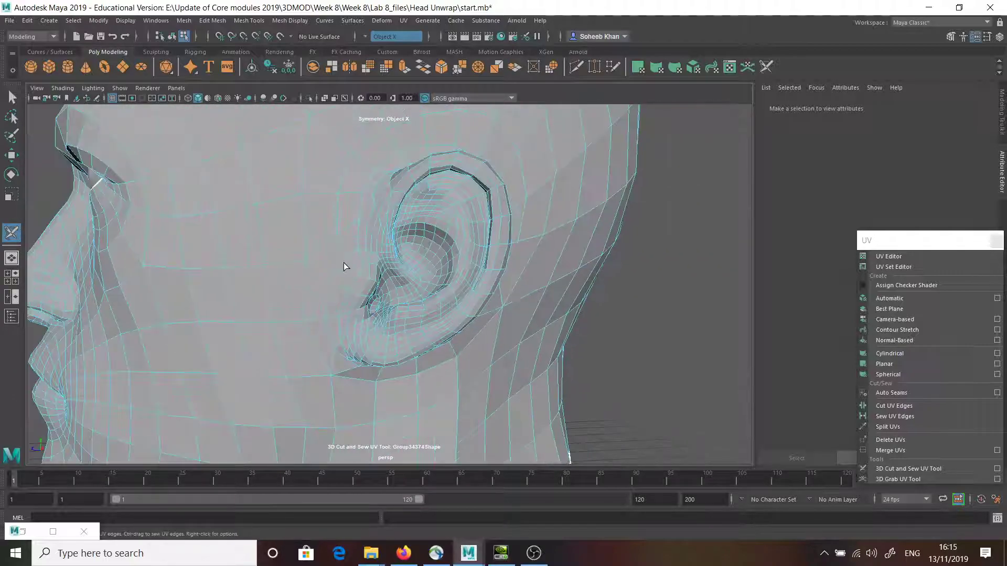
scroll(364, 274, up, 1)
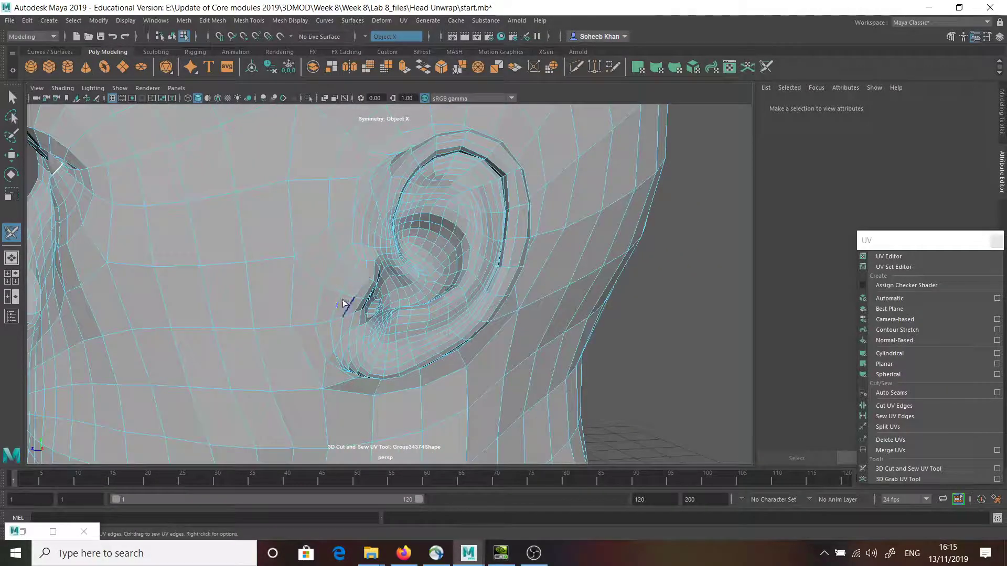
drag(332, 349, 376, 267)
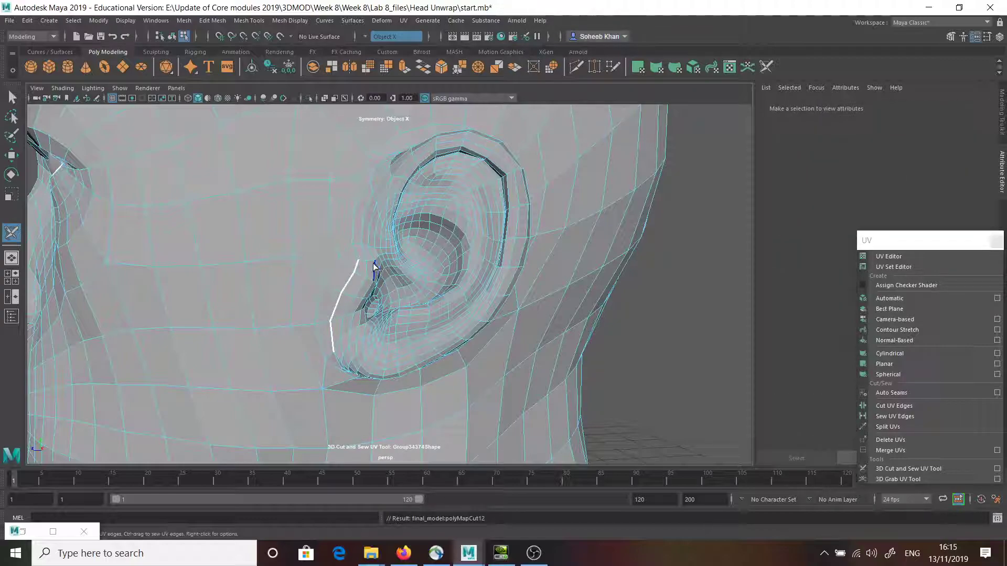
click(357, 250)
drag(355, 203, 364, 140)
mouse_move(370, 181)
alt+mouse_down()
mouse_move(468, 285)
mouse_move(541, 316)
mouse_move(458, 251)
mouse_move(321, 407)
mouse_move(328, 310)
alt+mouse_up()
click(540, 299)
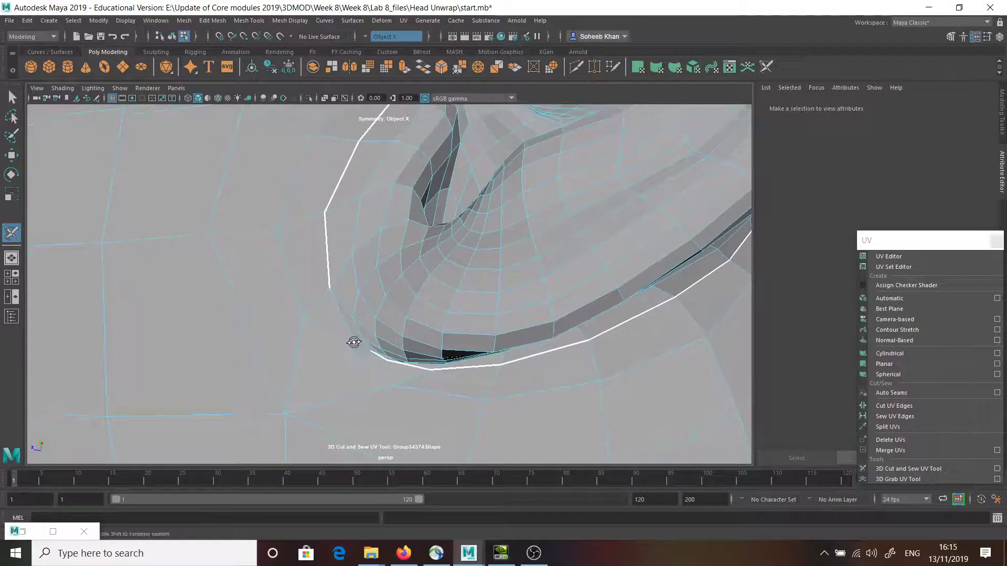
scroll(362, 344, up, 2)
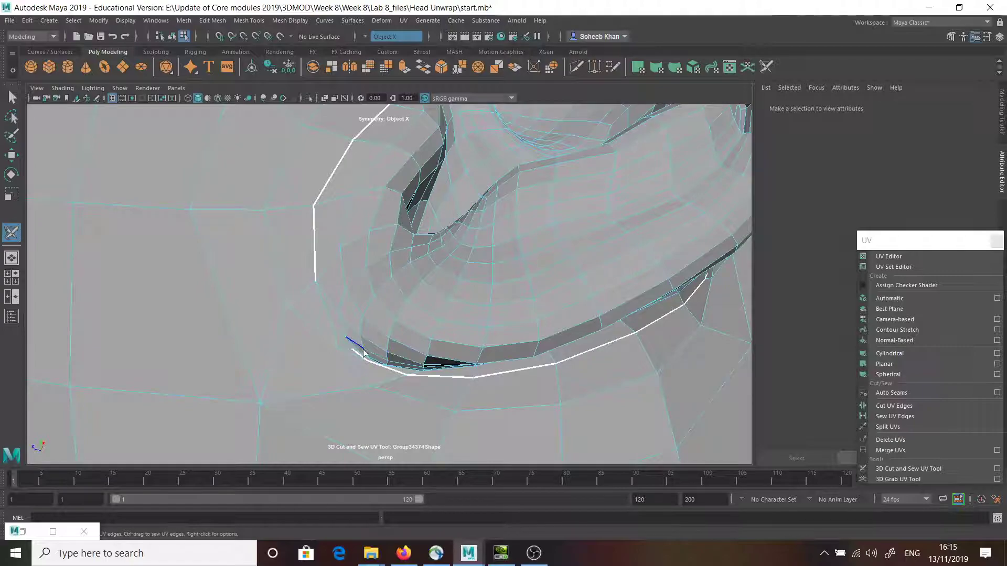
scroll(363, 352, up, 2)
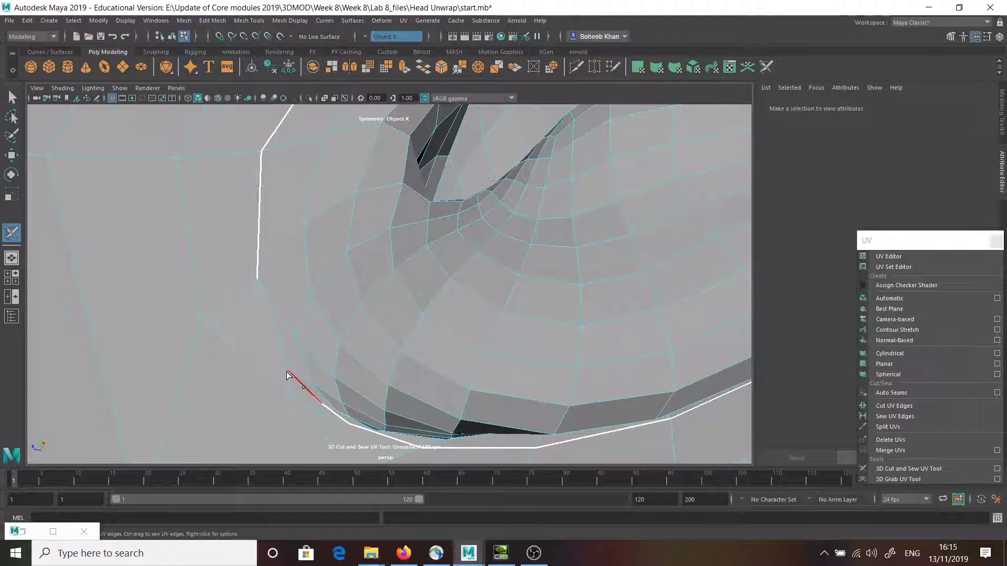
click(271, 324)
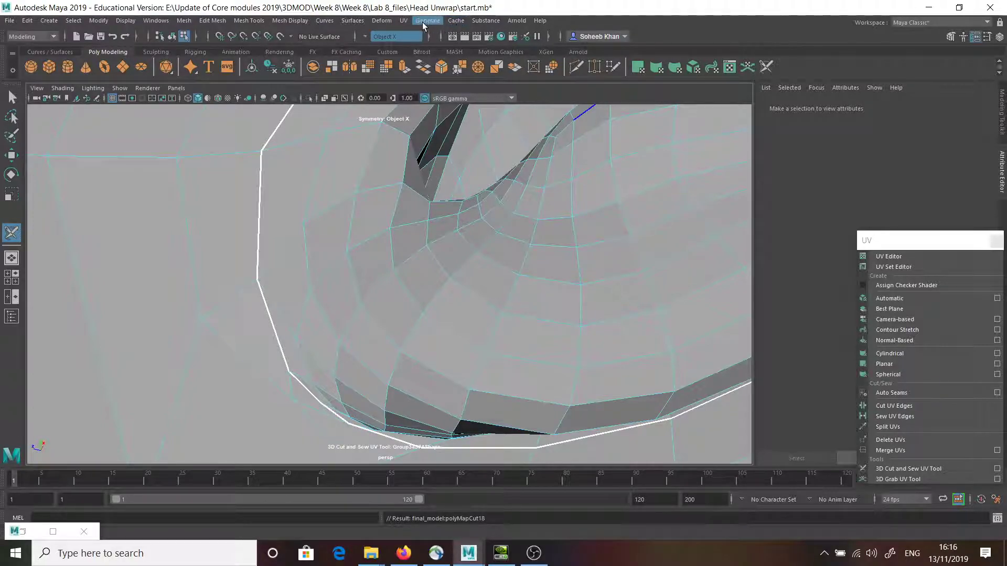
- Set the 3D Cut and Sew UV Tool's Distance to 0.05 in its tool settings
click(403, 21)
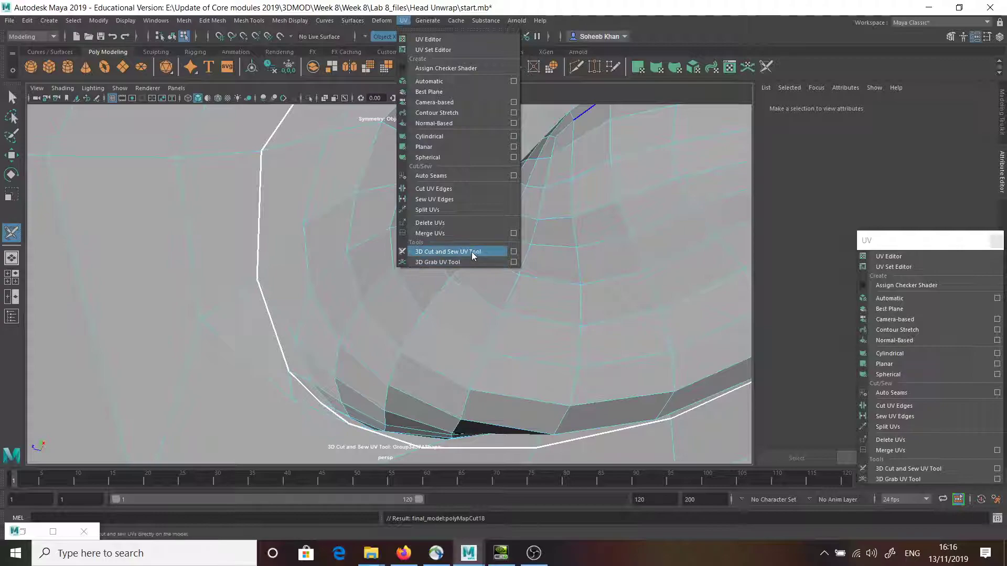
click(513, 251)
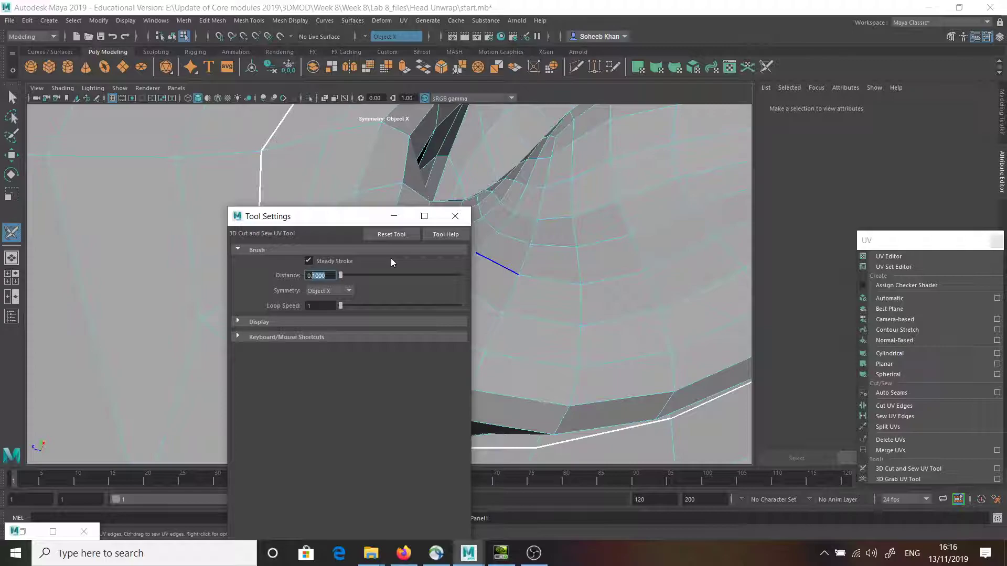
text(05)
key(Return)
click(454, 226)
scroll(189, 279, down, 5)
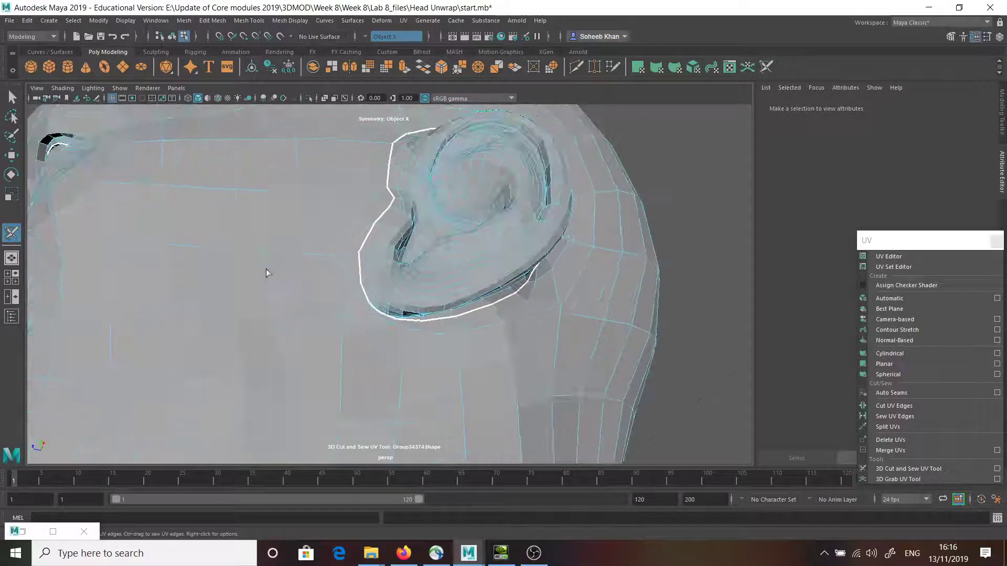
scroll(305, 288, up, 3)
scroll(304, 289, down, 5)
- From a top-down view of the head, Ctrl-drag to sew the jogged scalp seam edges
mouse_move(304, 286)
alt+mouse_down()
mouse_move(341, 325)
mouse_move(360, 254)
mouse_move(323, 367)
mouse_move(332, 275)
mouse_move(373, 271)
mouse_move(385, 294)
alt+mouse_up()
scroll(375, 260, up, 3)
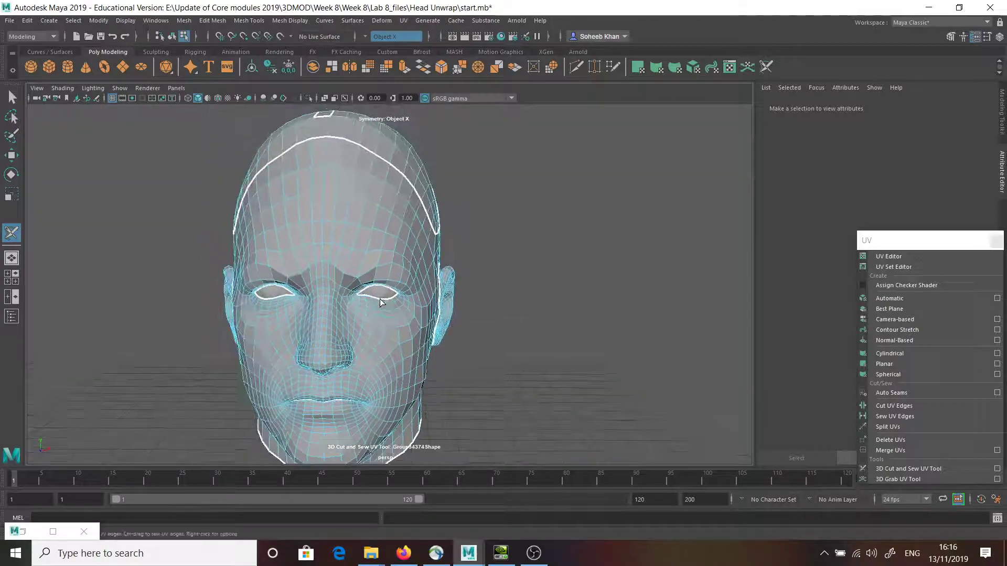
alt+drag(360, 155, 379, 310)
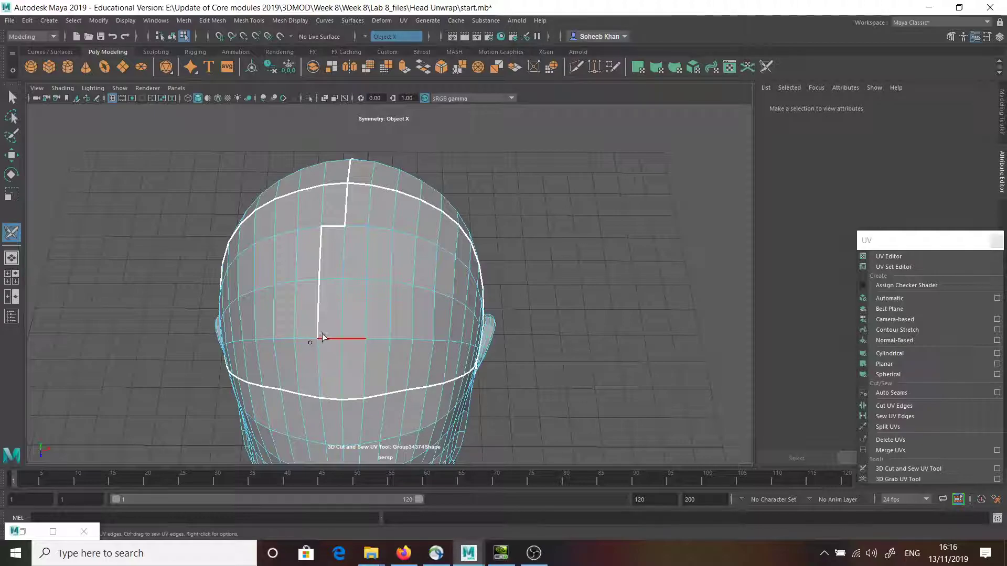
ctrl+drag(320, 253, 343, 230)
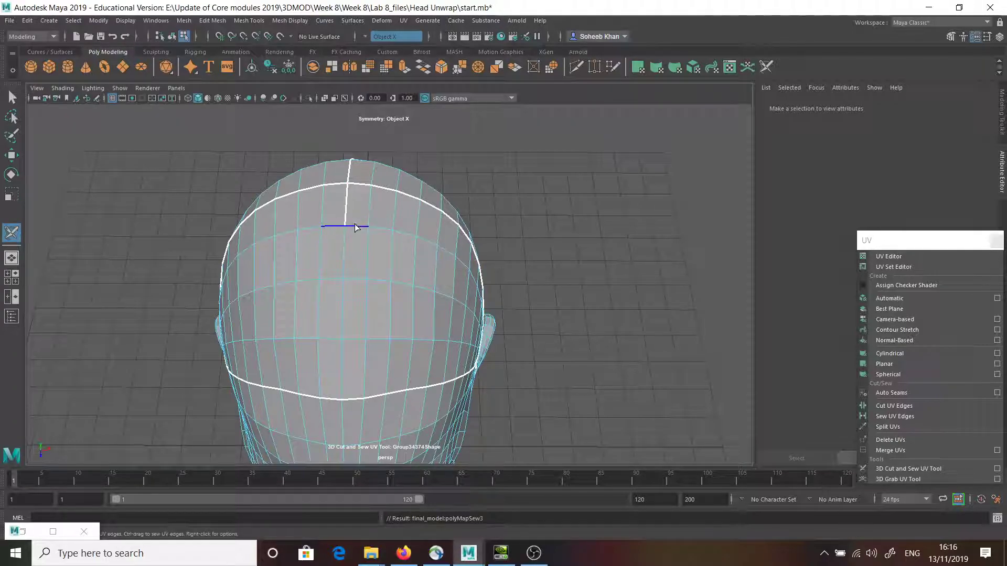
scroll(354, 228, down, 3)
scroll(366, 260, up, 2)
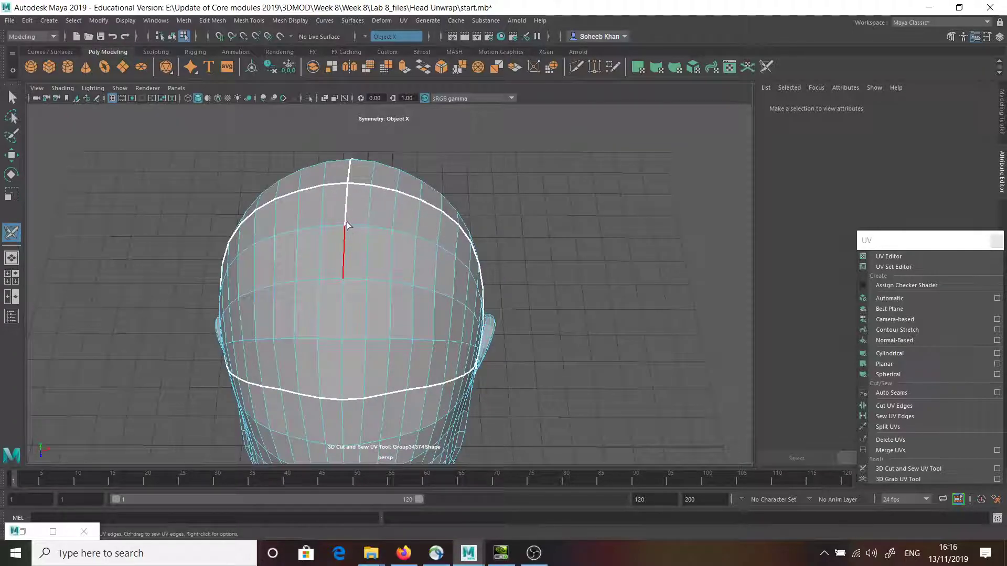
scroll(350, 207, down, 3)
mouse_move(349, 207)
alt+mouse_down()
mouse_move(566, 255)
mouse_move(448, 273)
mouse_move(519, 263)
alt+mouse_up()
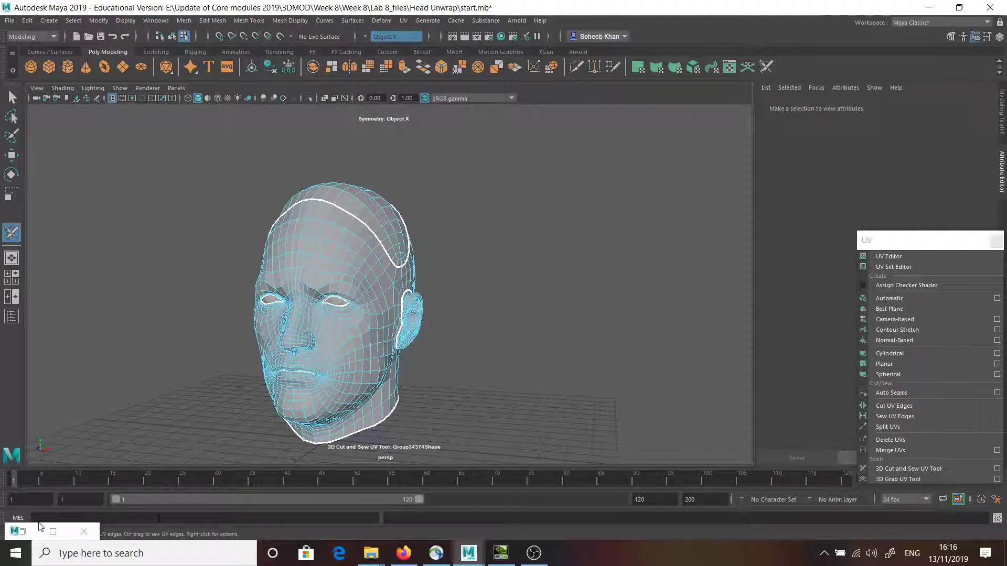
scroll(451, 385, down, 2)
scroll(454, 378, down, 2)
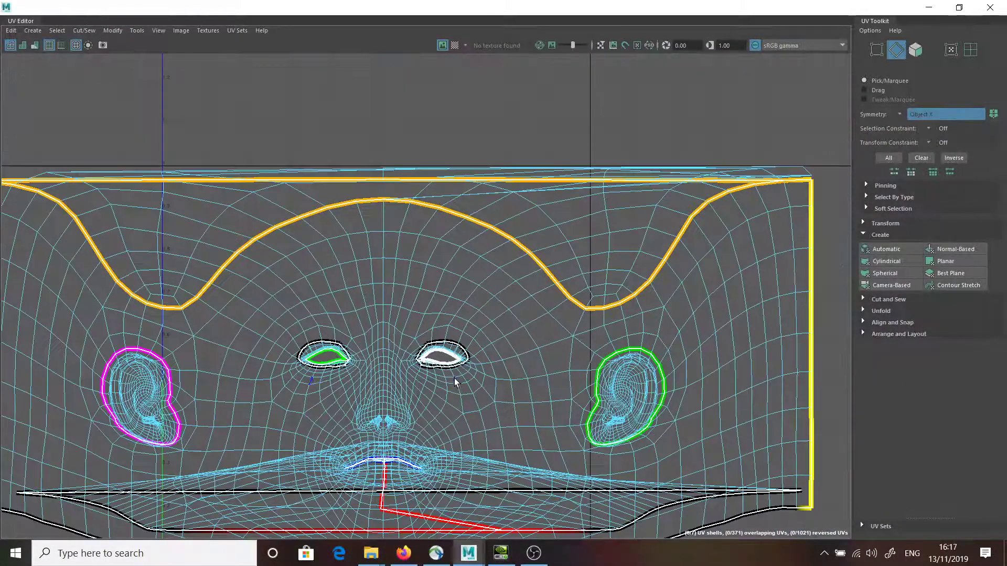
scroll(454, 378, down, 2)
scroll(460, 372, down, 1)
scroll(463, 374, up, 2)
scroll(463, 392, up, 2)
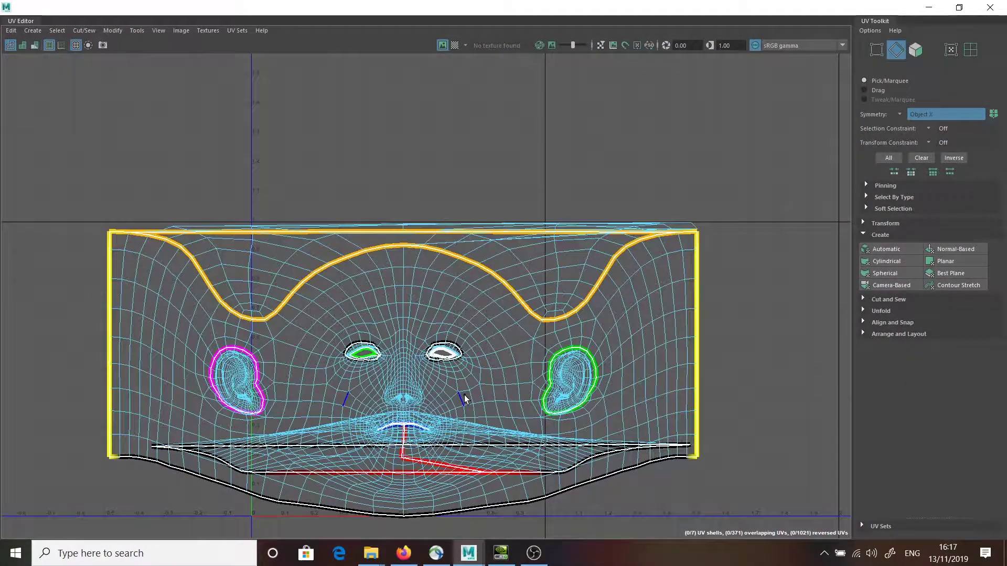
- Switch to UV component mode and select an edge on the face shell
click(949, 49)
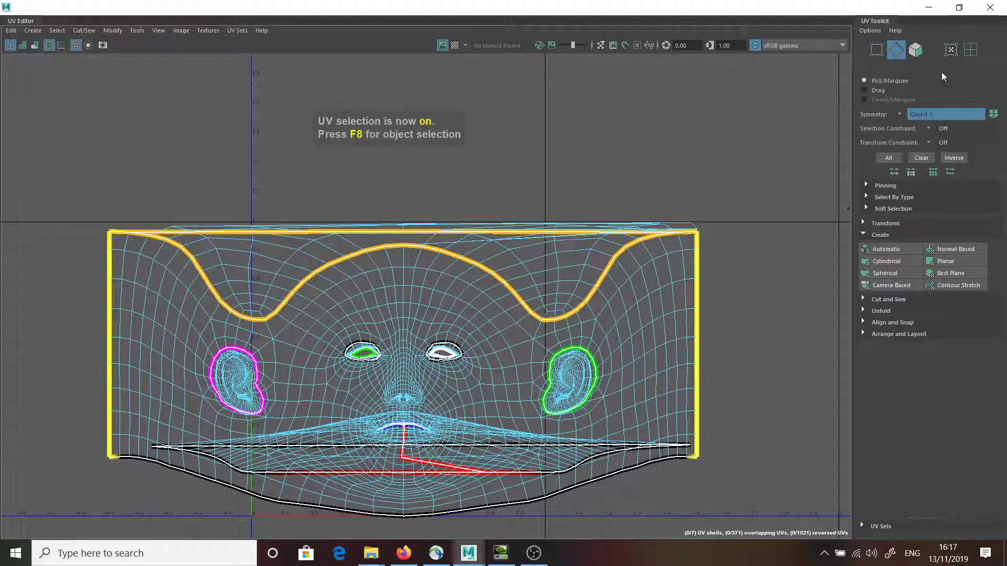
click(393, 335)
right_click(398, 324)
click(403, 323)
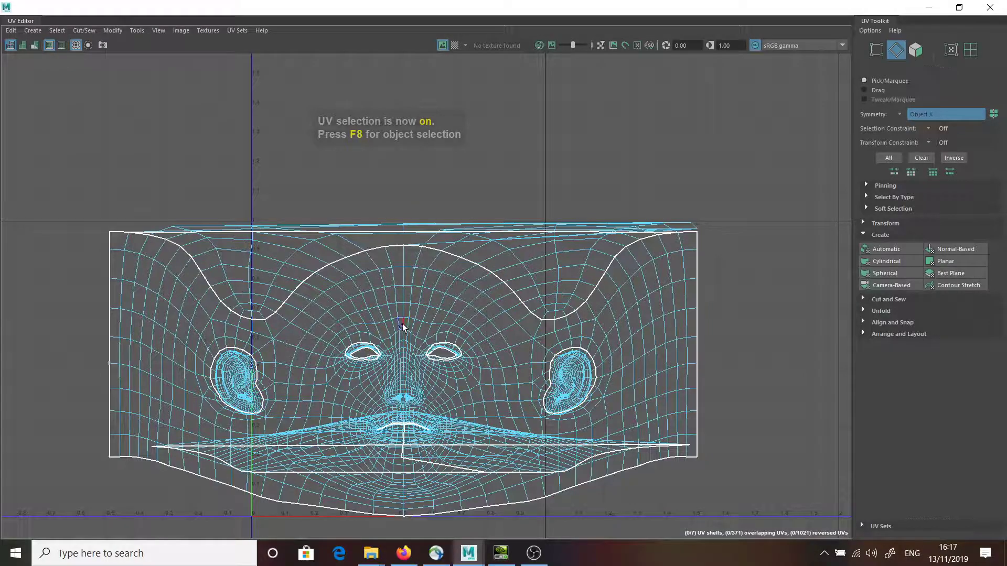
- Switch to individual UV selection through the marking menu and select UVs on the face shell
right_click(401, 308)
right_drag(403, 310, 443, 301)
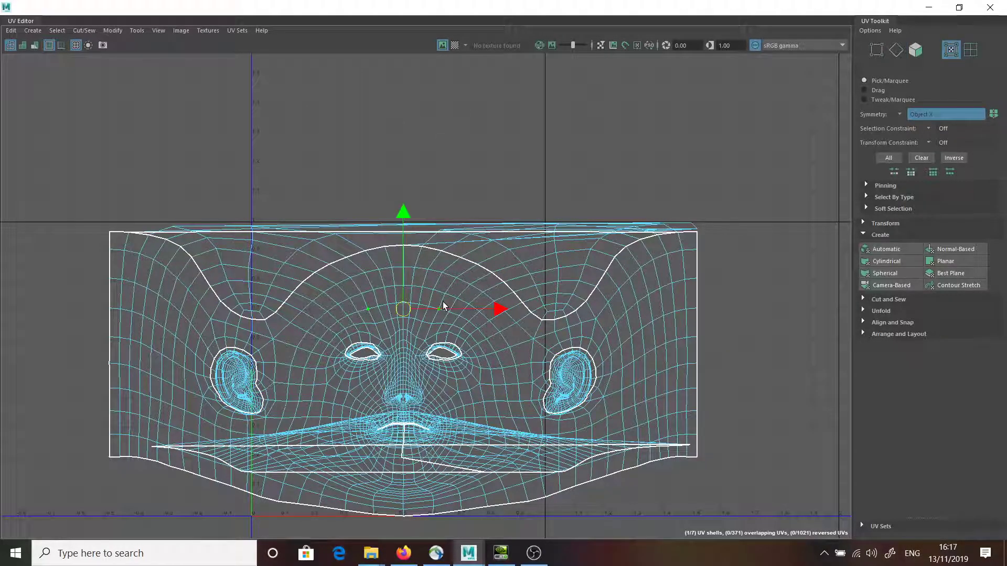
click(468, 308)
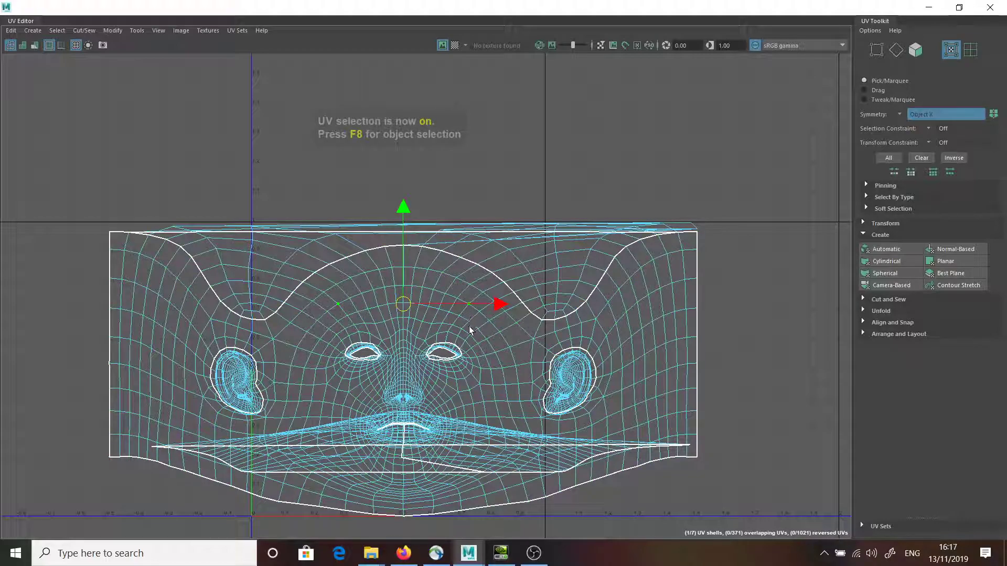
click(471, 329)
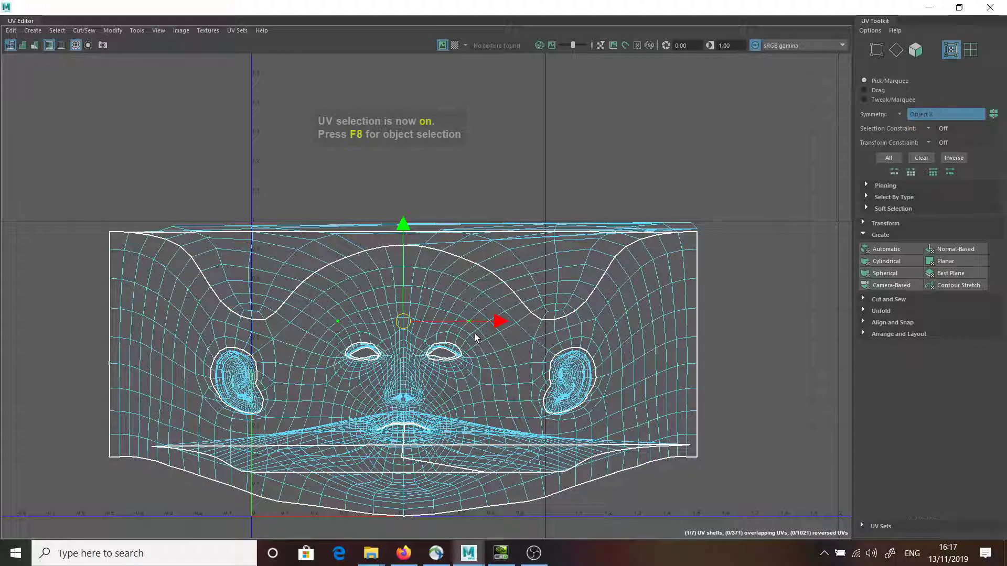
right_click(447, 319)
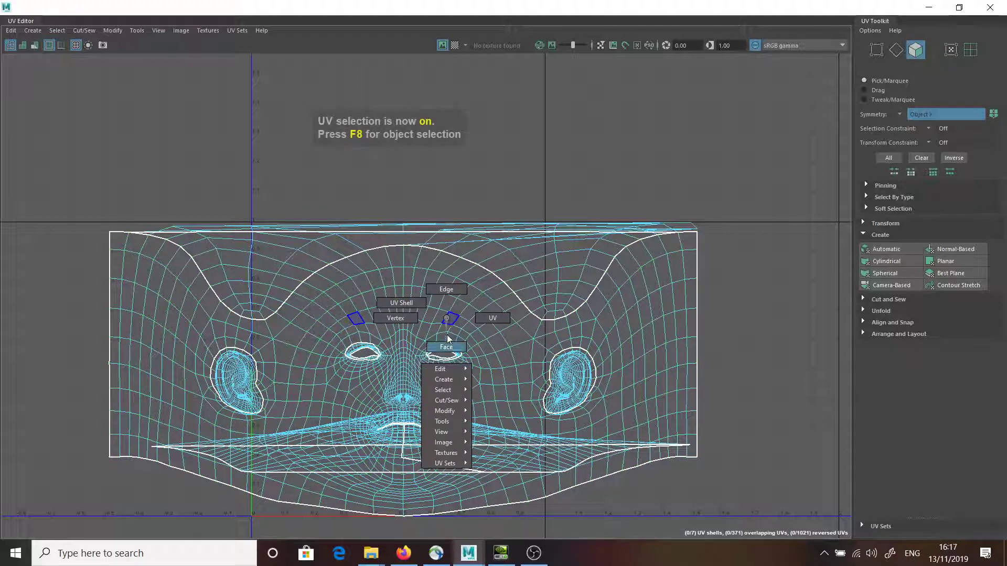
- In face selection mode, drag the face shell up-left and the flat bottom shell down-left
right_drag(446, 319, 445, 333)
scroll(445, 334, down, 3)
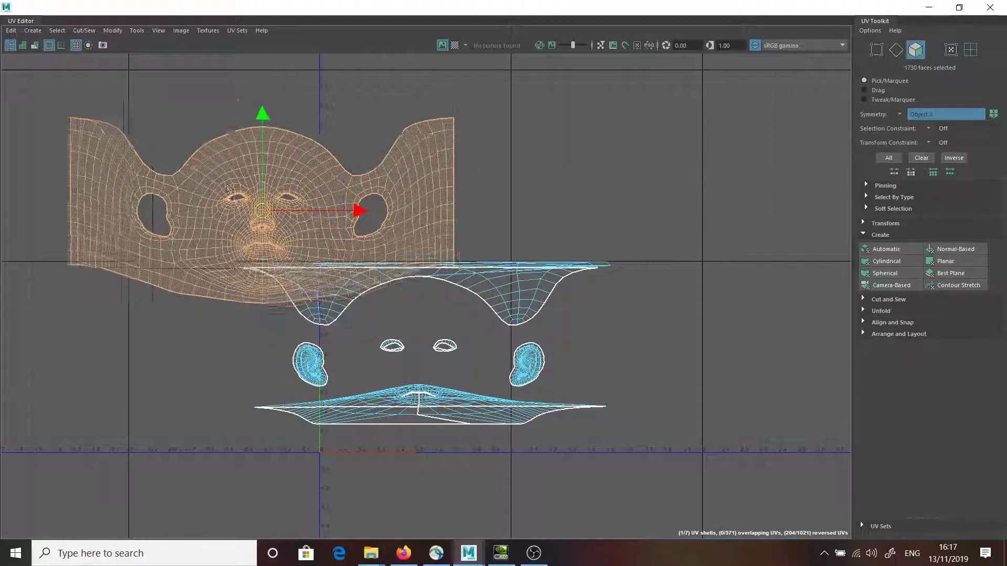
drag(290, 253, 175, 149)
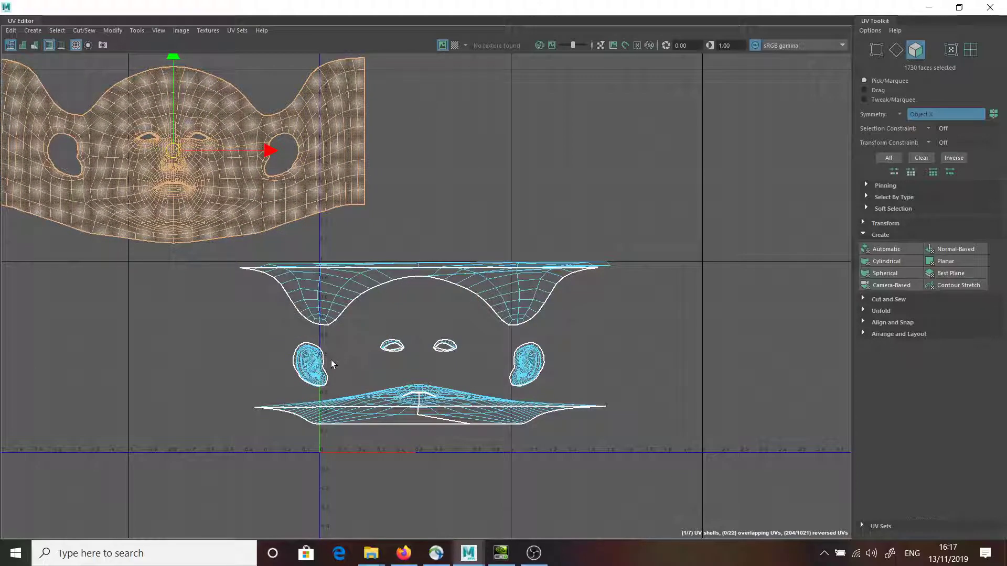
click(331, 360)
click(425, 410)
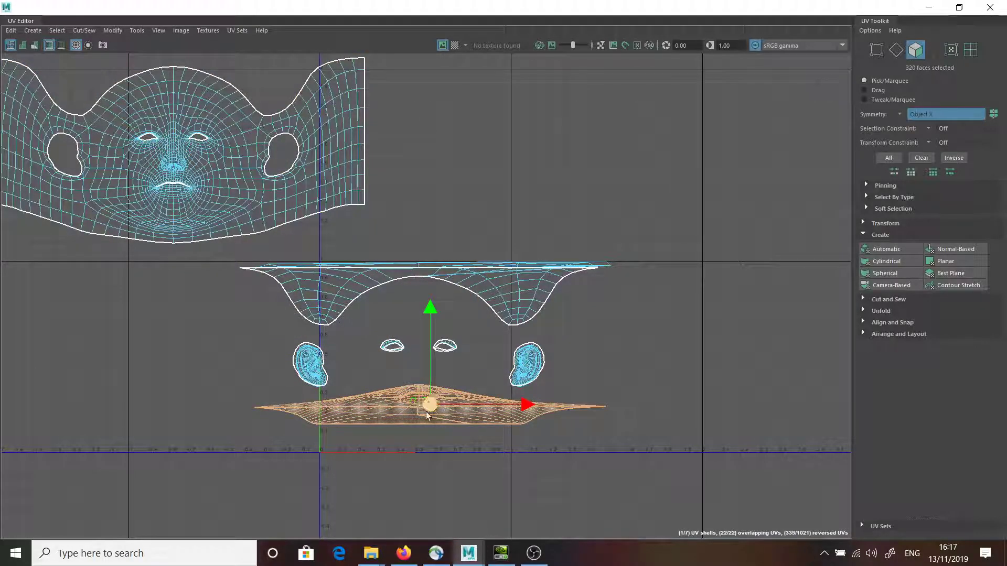
drag(427, 415, 220, 443)
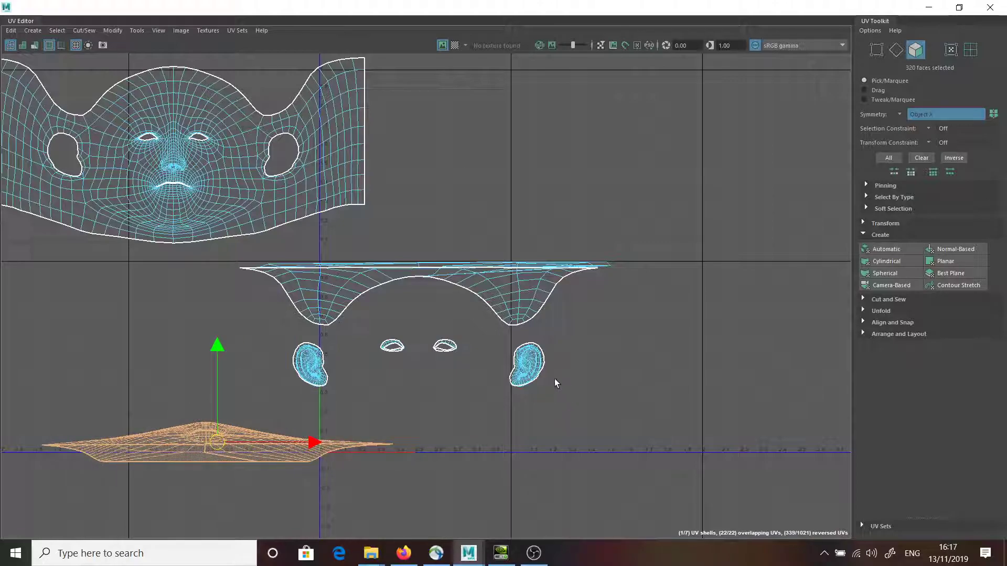
- Select a mirrored pair of faces on the curved shell
click(535, 370)
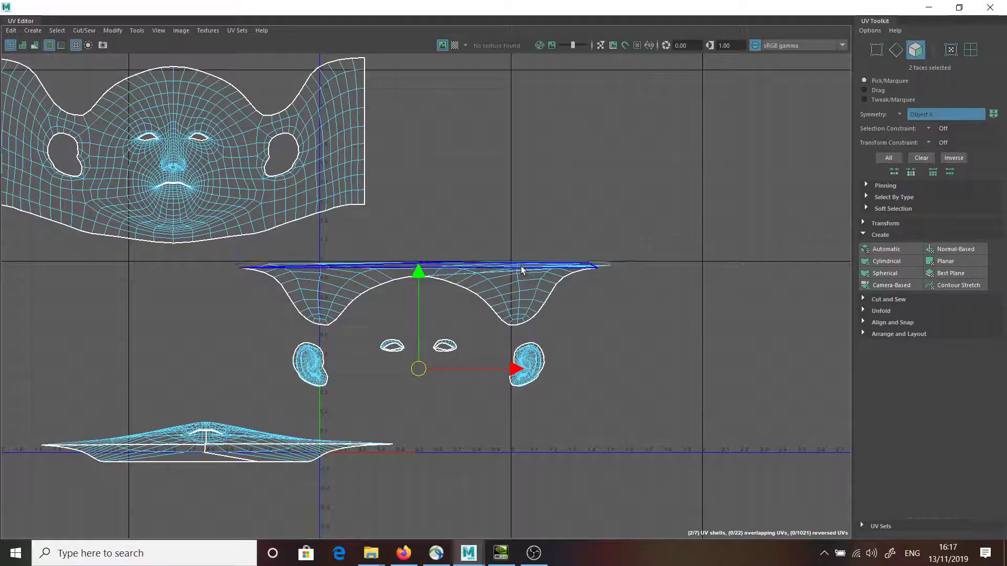
scroll(515, 278, down, 2)
scroll(518, 284, down, 2)
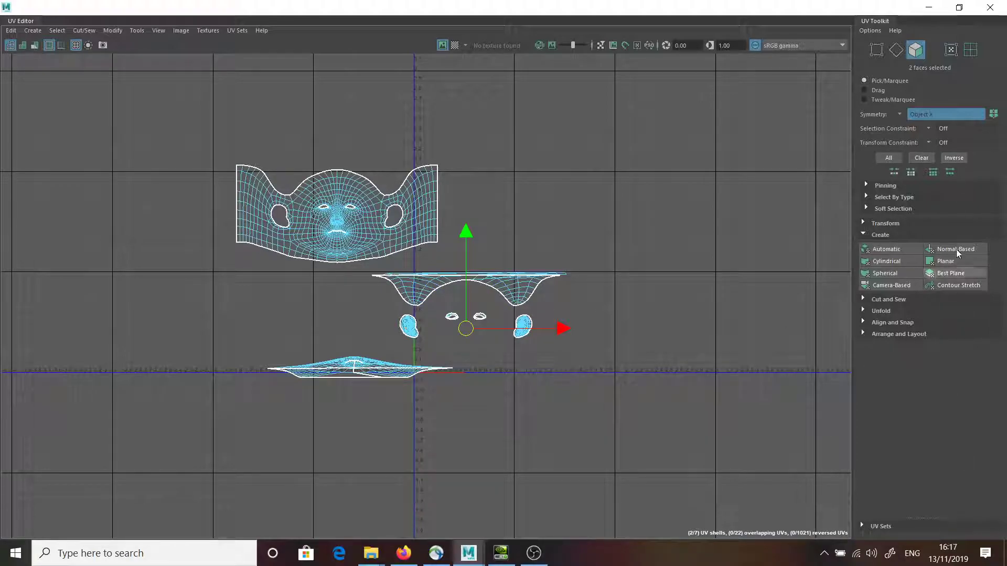
scroll(416, 298, up, 1)
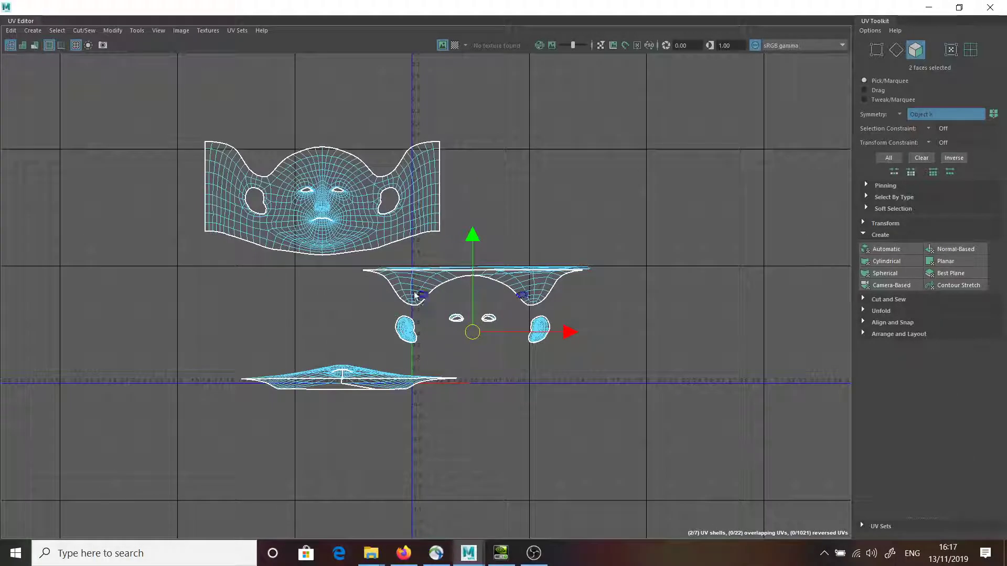
right_click(415, 295)
click(406, 291)
scroll(407, 291, up, 1)
scroll(407, 290, up, 1)
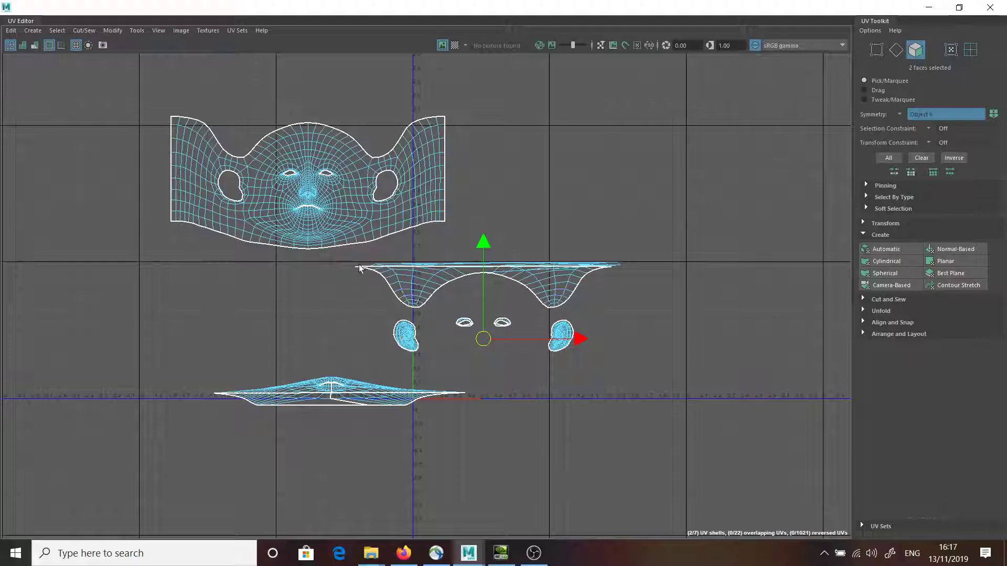
- Switch to UV shell selection and drag-select all the shells
right_click(328, 194)
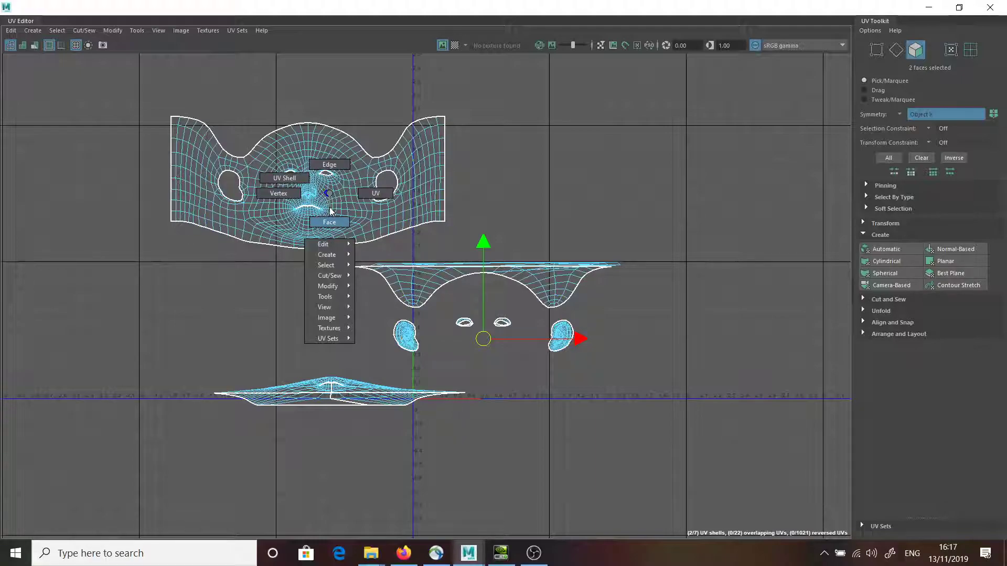
right_click(324, 198)
right_drag(324, 200, 233, 183)
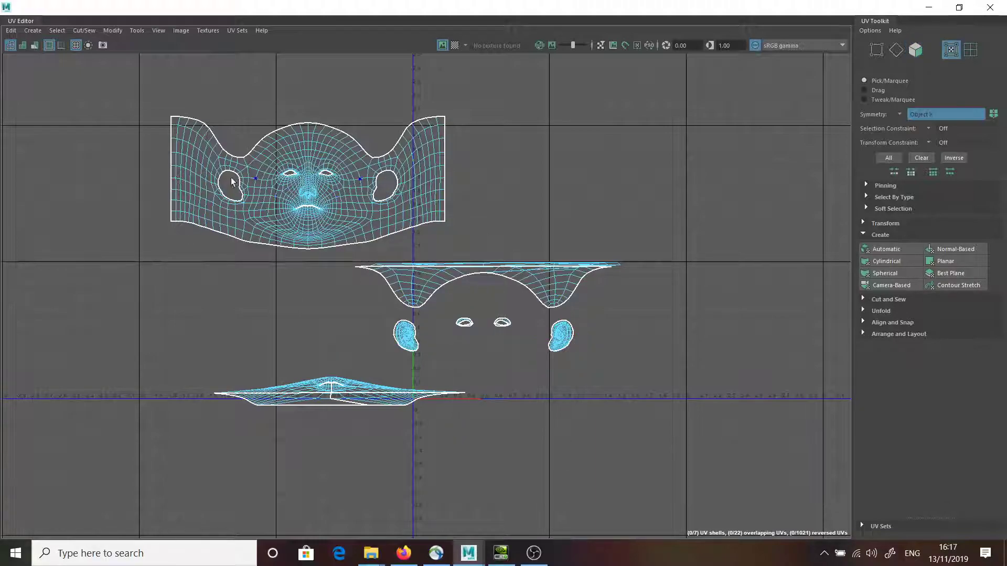
scroll(233, 183, down, 2)
drag(146, 107, 362, 258)
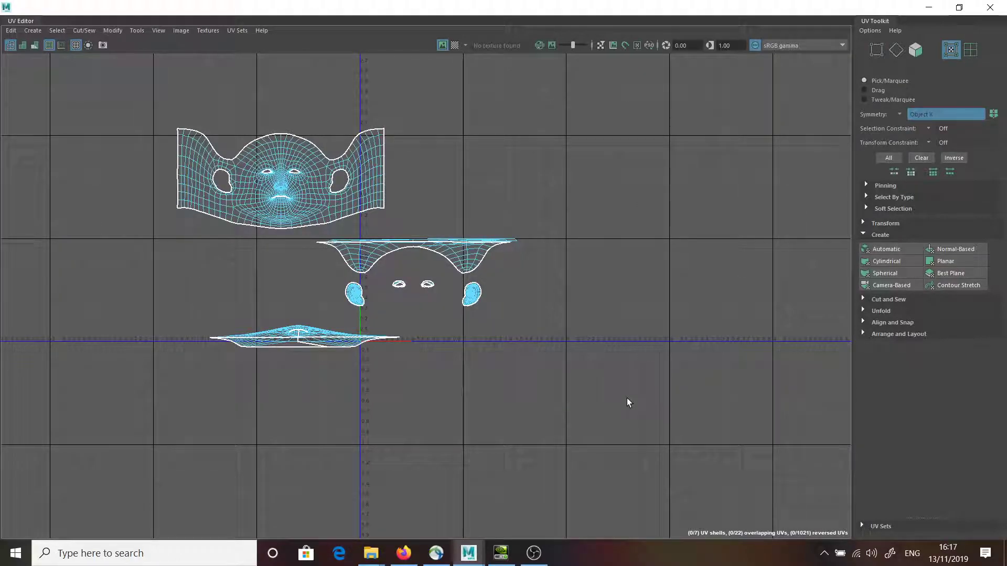
scroll(170, 274, up, 5)
- Select every UV with Ctrl+Shift+A and run Unfold from the UV Toolkit
key(ctrl+shift+a)
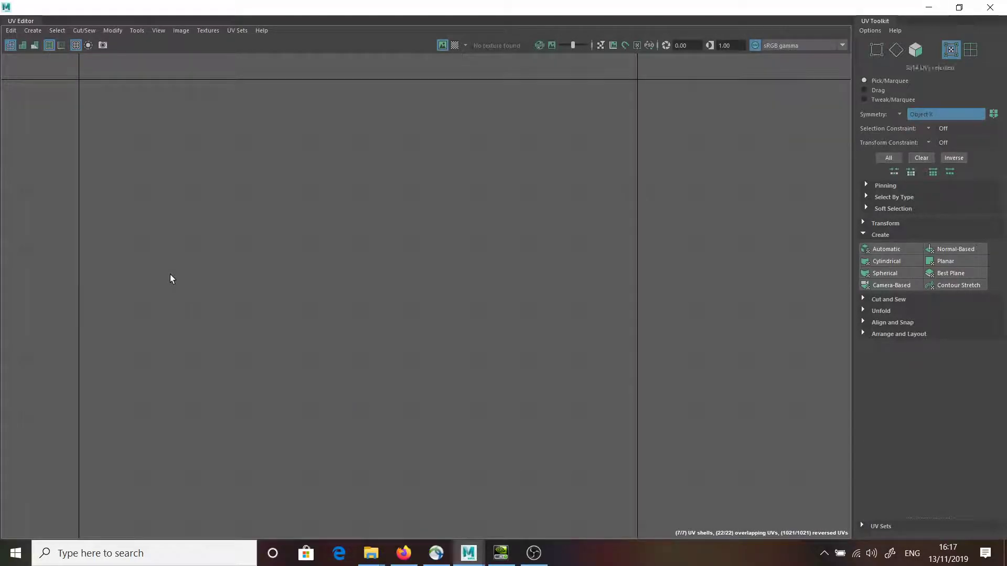
scroll(178, 285, down, 1)
scroll(178, 284, down, 2)
scroll(193, 283, down, 2)
scroll(203, 290, down, 1)
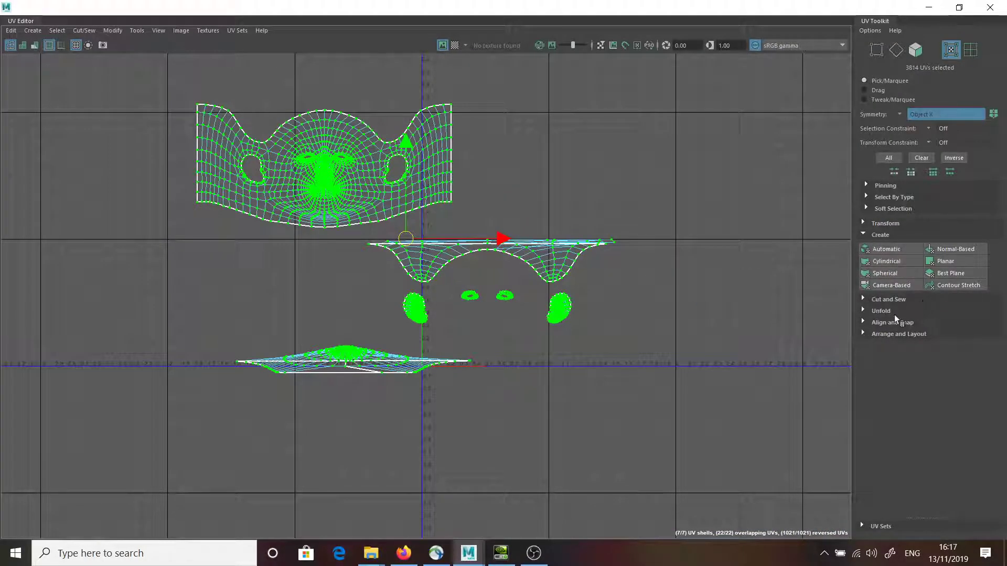
click(882, 310)
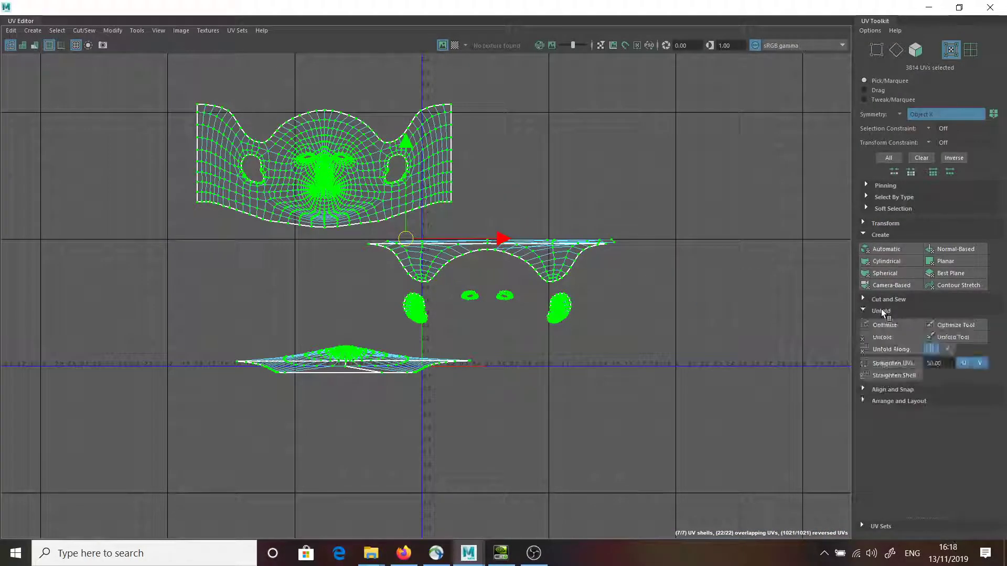
click(891, 337)
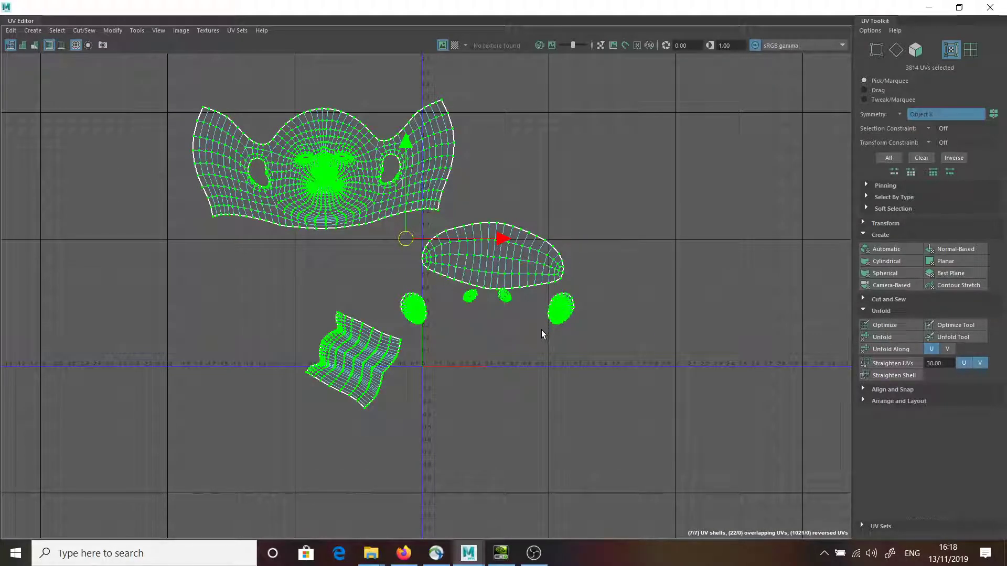
scroll(505, 348, up, 3)
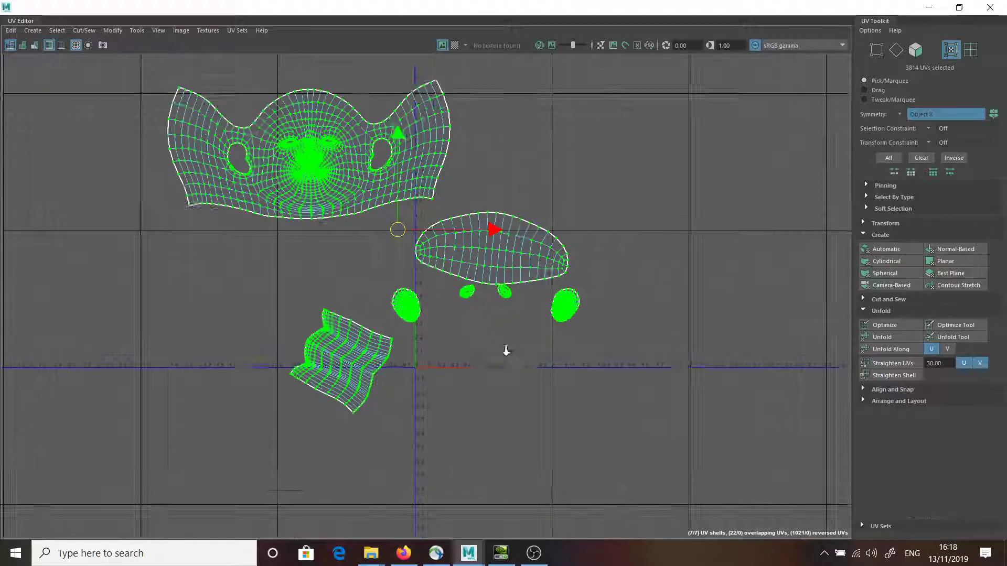
scroll(449, 308, down, 2)
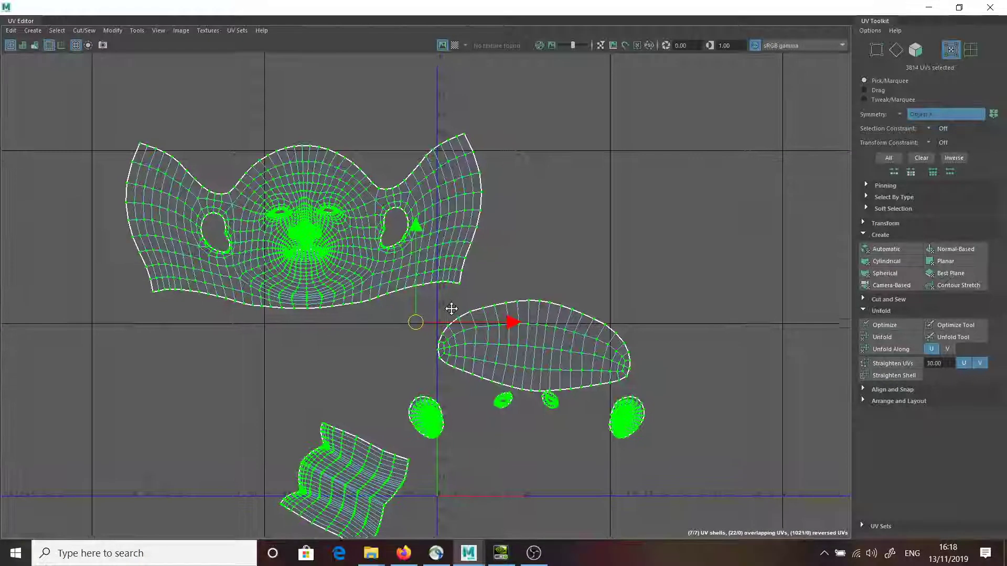
scroll(416, 287, up, 2)
- Convert the face shell to UVs, move it down-right to the centre, and straighten its UVs
click(318, 240)
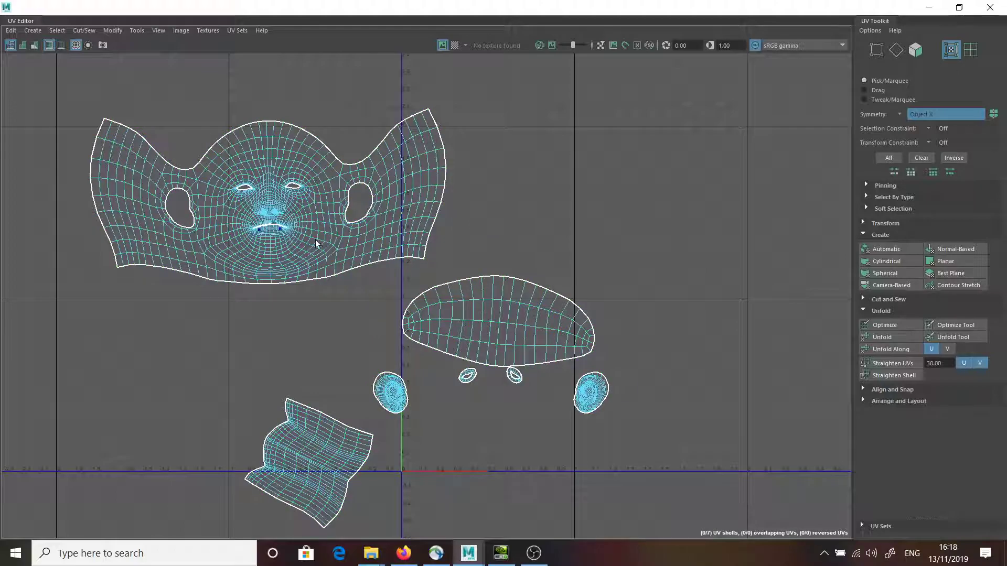
scroll(317, 236, up, 1)
scroll(356, 237, up, 1)
scroll(358, 239, down, 2)
scroll(361, 242, up, 1)
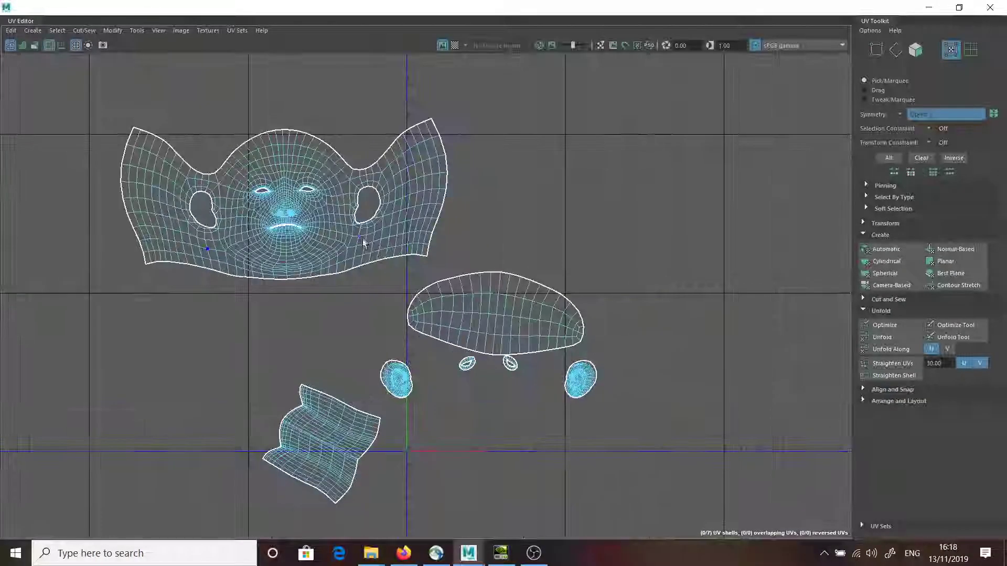
scroll(315, 229, up, 1)
click(281, 219)
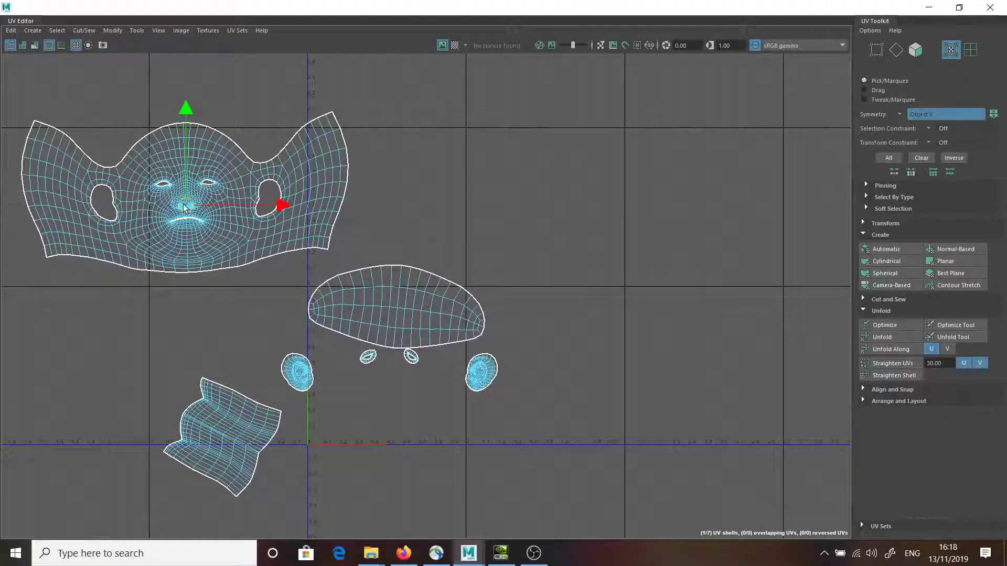
click(186, 206)
key(ctrl+F12)
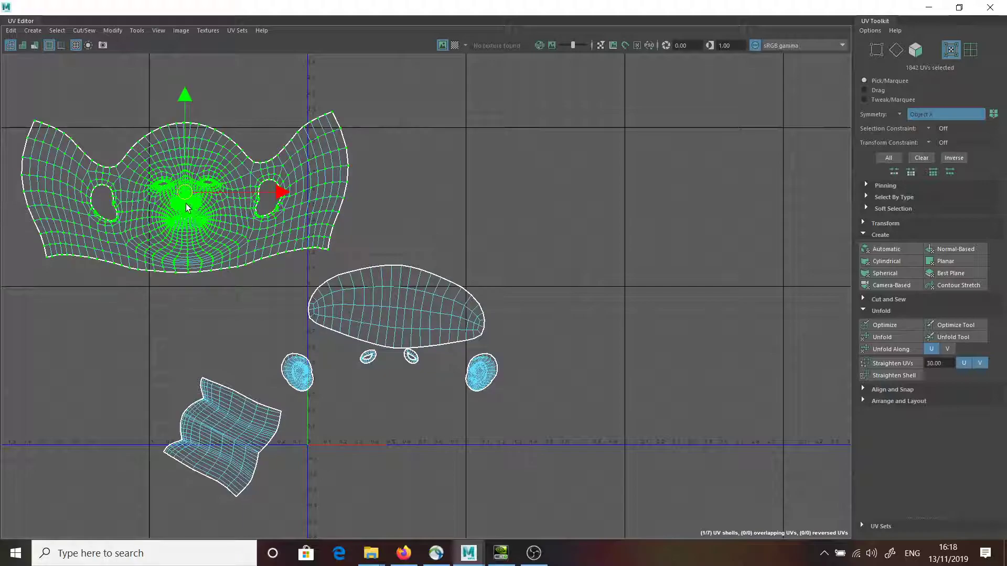
middle_drag(232, 222, 391, 423)
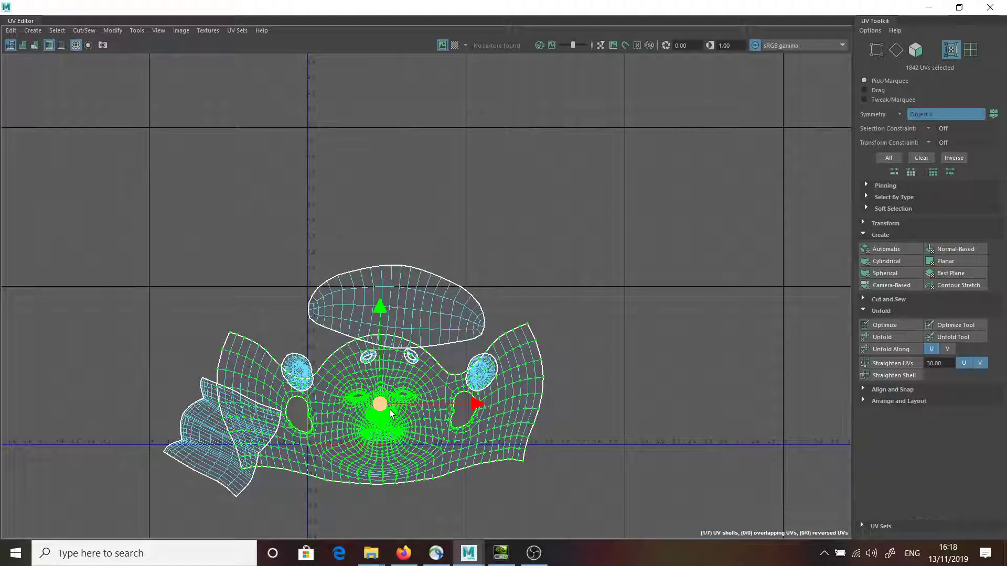
scroll(386, 360, up, 3)
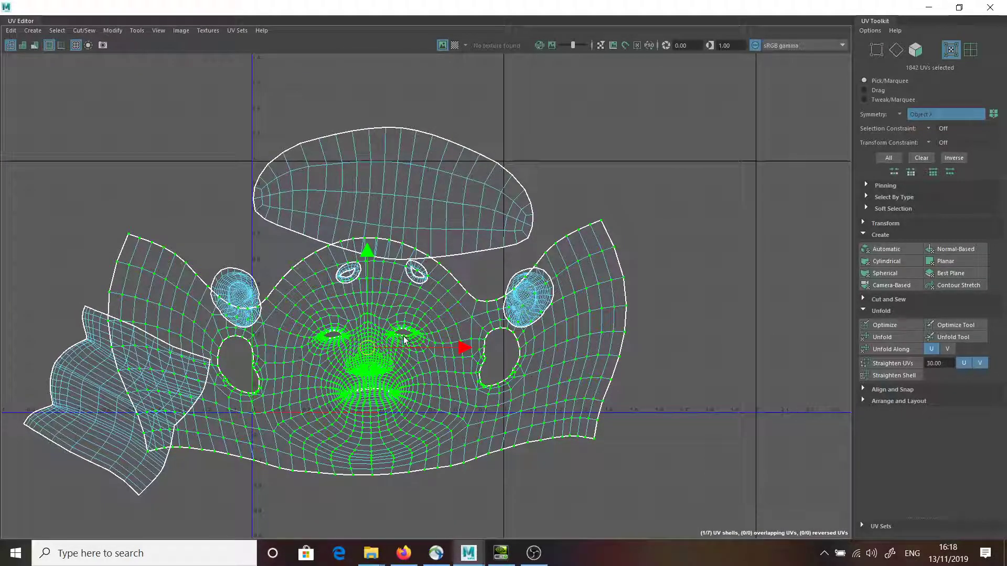
key(e)
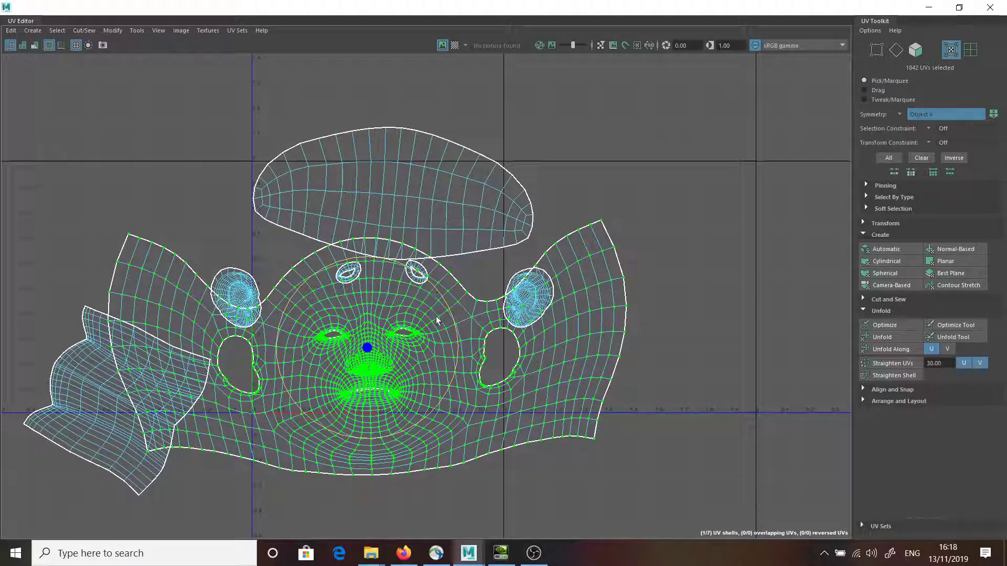
click(875, 364)
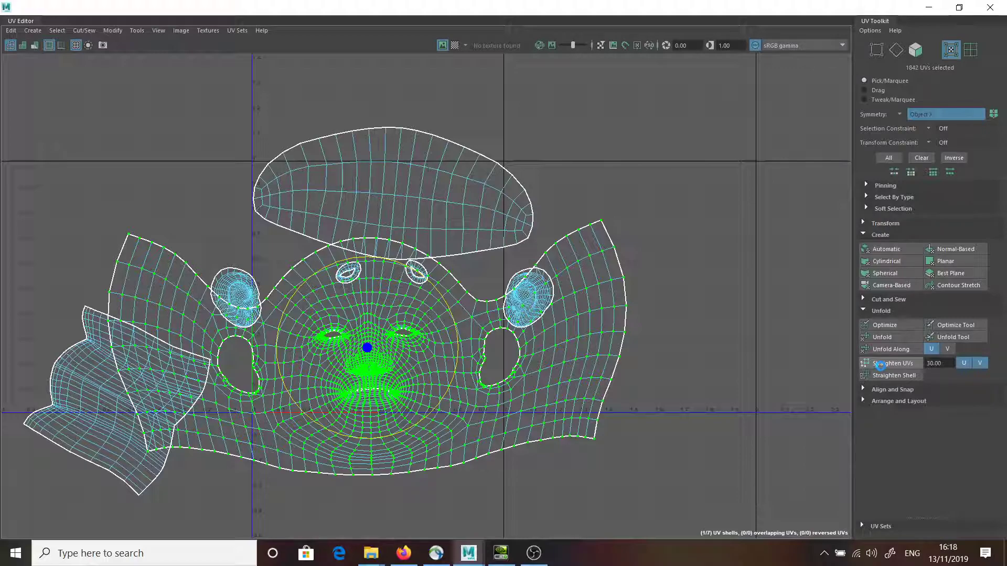